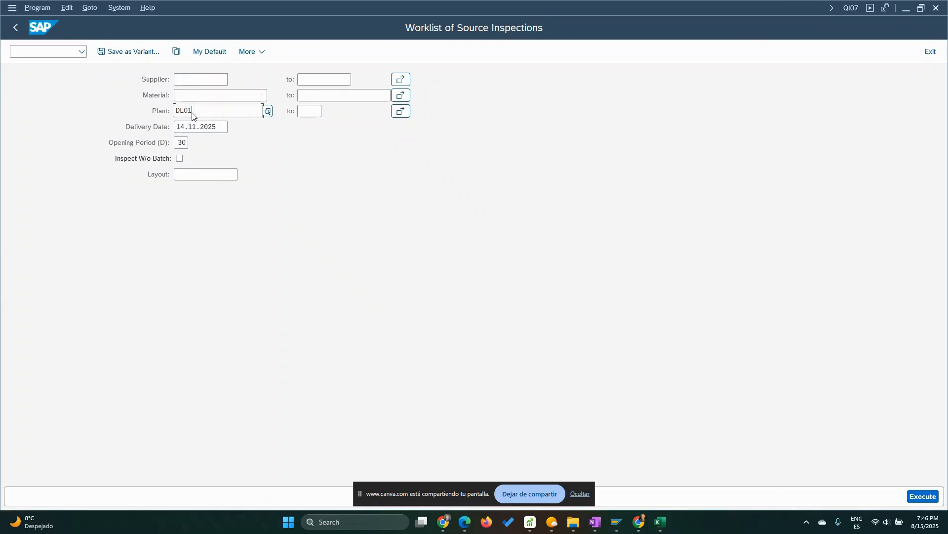
Step: Open the multiple-value selection for the supplier filter and close it without entering any values
{"action": "left_click", "coordinate": [228, 174]}
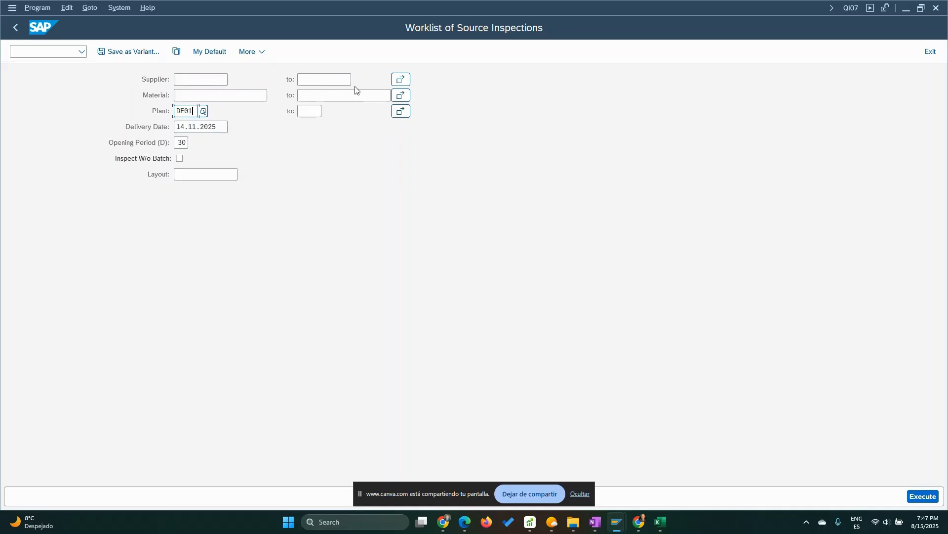
{"action": "left_click", "coordinate": [401, 81]}
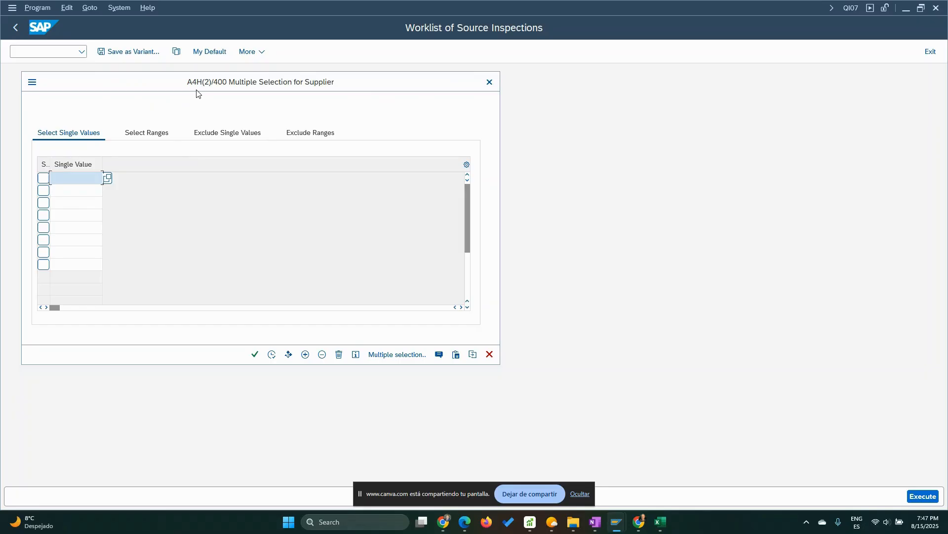
{"action": "left_click", "coordinate": [490, 84]}
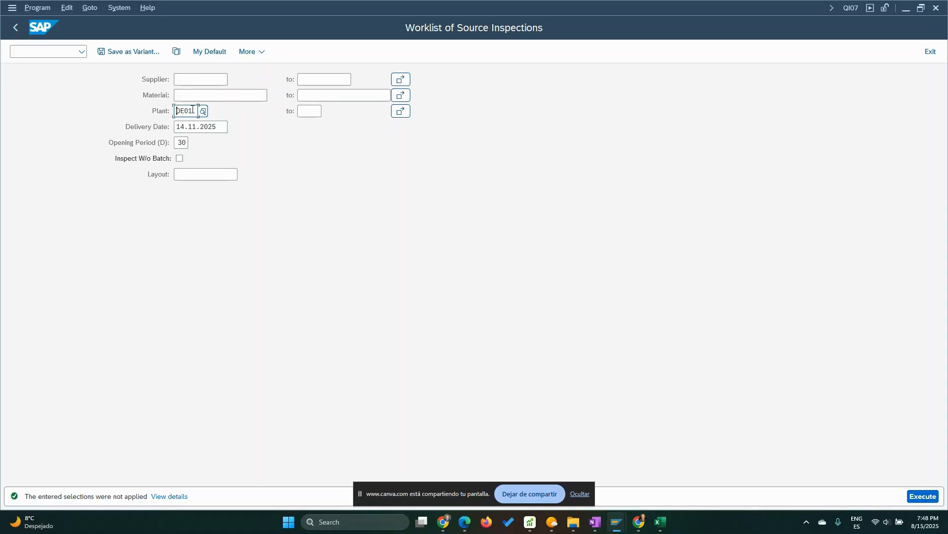
Step: Run the source inspection worklist for plant DE01 with delivery date 14.11.2025 and an opening period of 30 days, and hide the screen-sharing notice
{"action": "left_click_drag", "start_coordinate": [175, 128], "coordinate": [221, 128]}
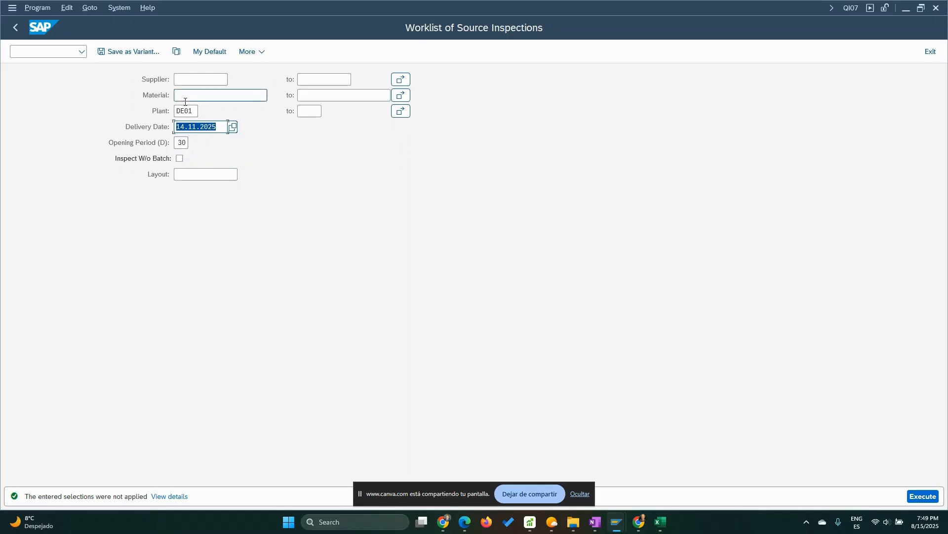
{"action": "left_click", "coordinate": [181, 159]}
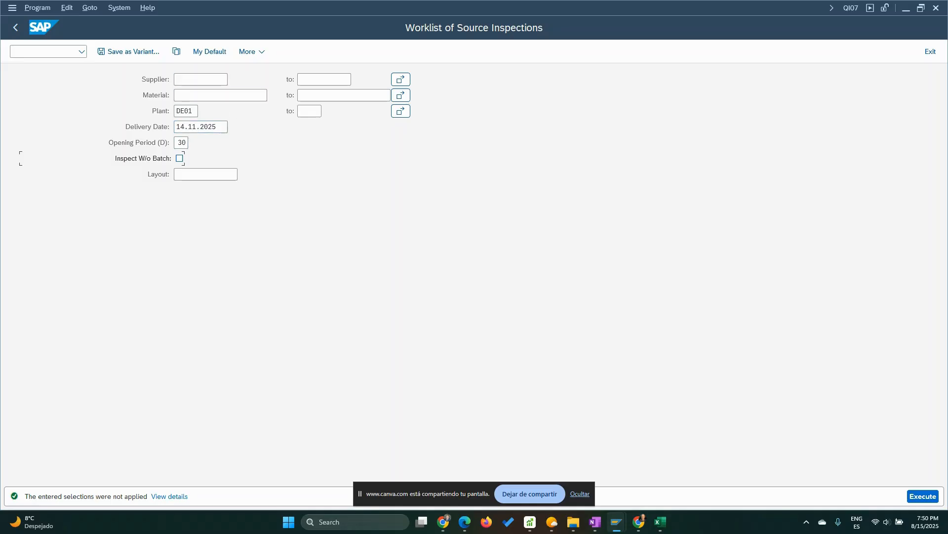
{"action": "left_click", "coordinate": [922, 495]}
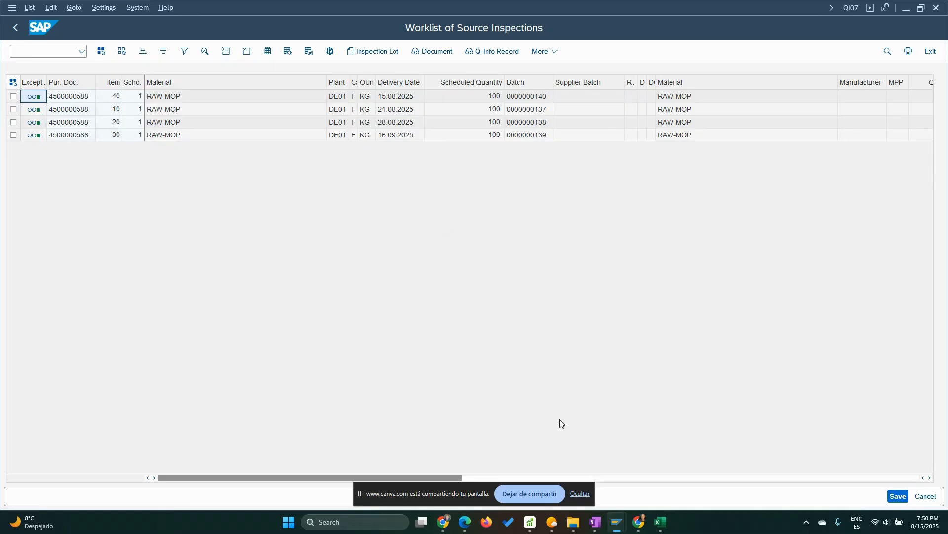
{"action": "left_click", "coordinate": [581, 494]}
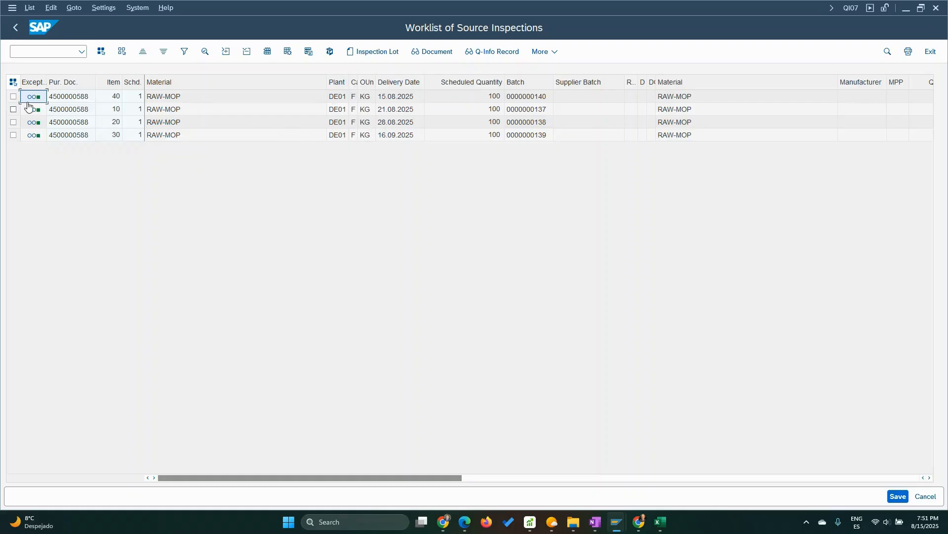
Step: Return to the selection criteria, set the delivery date to 21.08.2025 and run the worklist again
{"action": "left_click", "coordinate": [16, 28]}
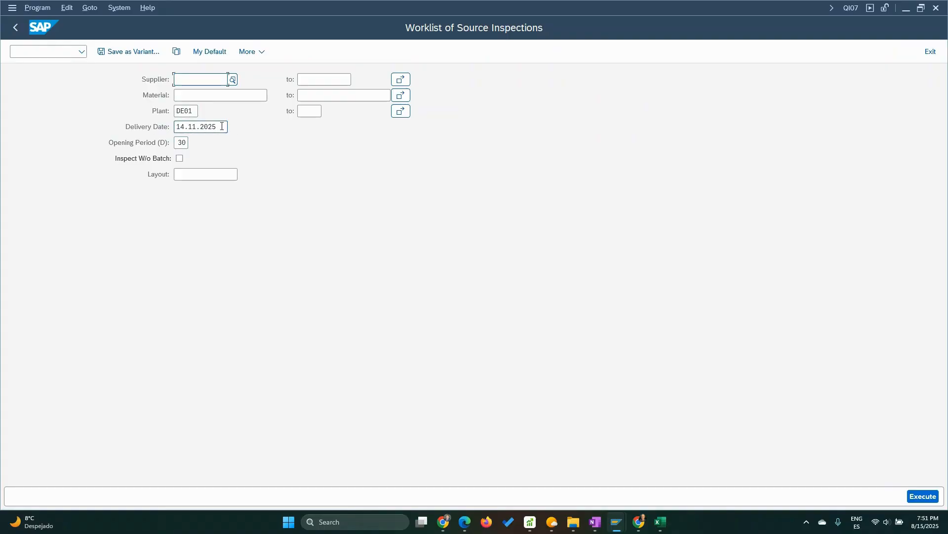
{"action": "left_click_drag", "start_coordinate": [221, 126], "coordinate": [135, 126]}
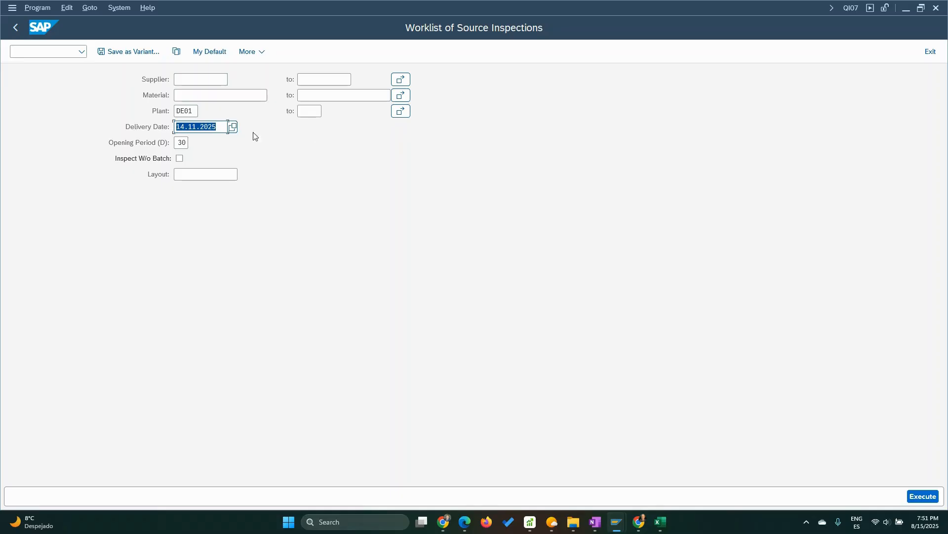
{"action": "left_click", "coordinate": [182, 126]}
{"action": "key", "text": "BackSpace"}
{"action": "key", "text": "BackSpace"}
{"action": "key", "text": "BackSpace"}
{"action": "key", "text": "BackSpace"}
{"action": "type", "text": "21.08.20"}
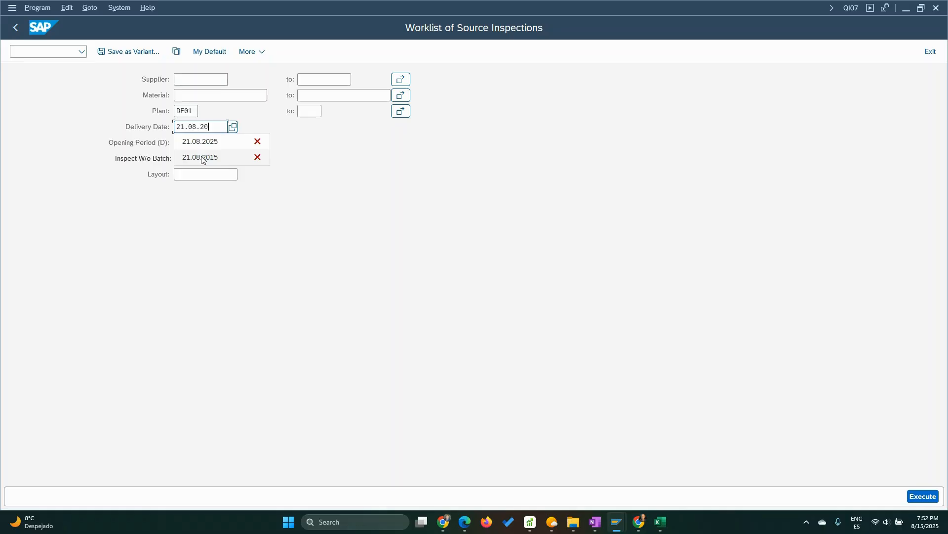
{"action": "type", "text": "25"}
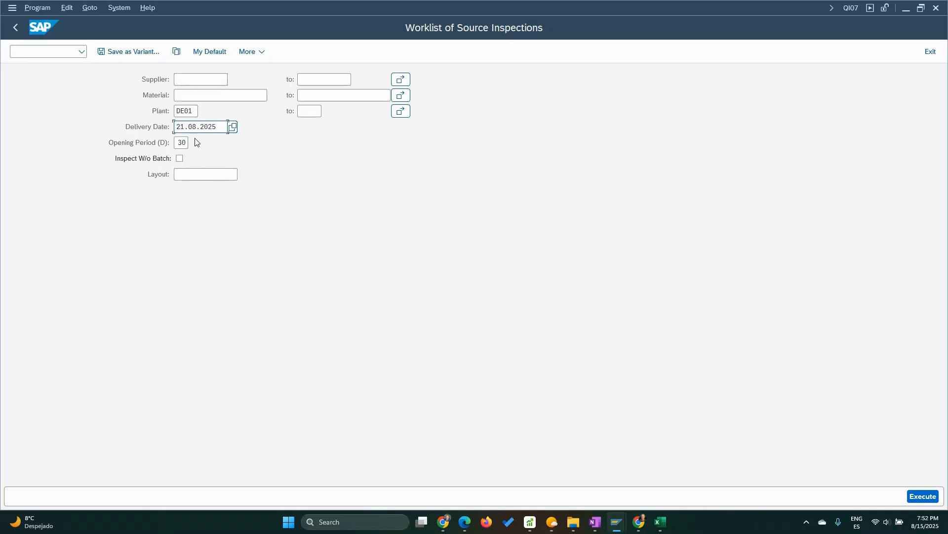
{"action": "left_click", "coordinate": [923, 497]}
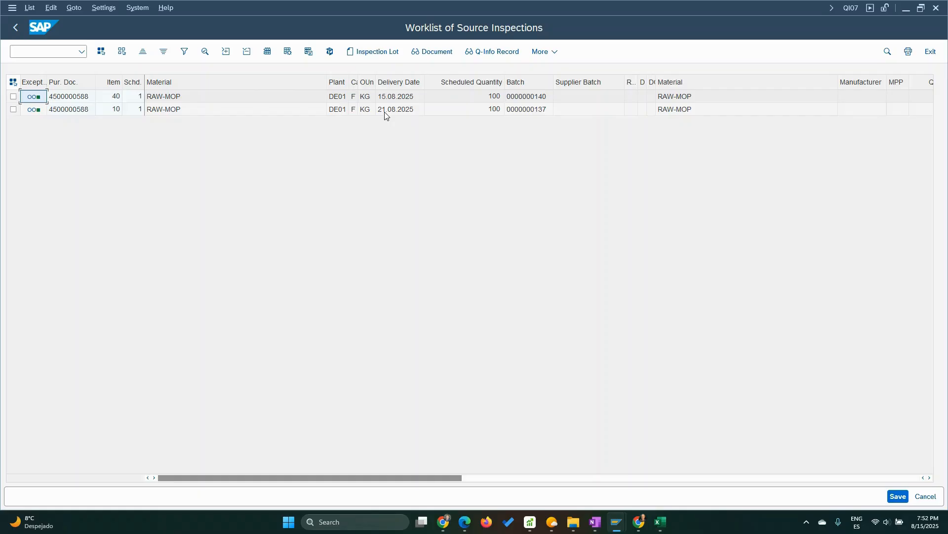
Step: Go back to the selection criteria, set the delivery date to 20.08.2025 and rerun the worklist
{"action": "left_click", "coordinate": [16, 27]}
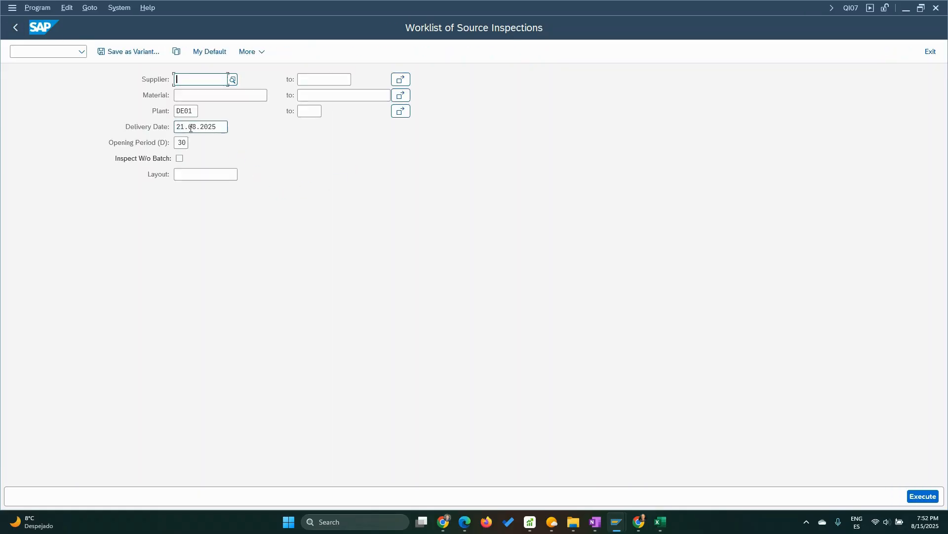
{"action": "left_click", "coordinate": [185, 127]}
{"action": "left_click_drag", "start_coordinate": [184, 127], "coordinate": [181, 126]}
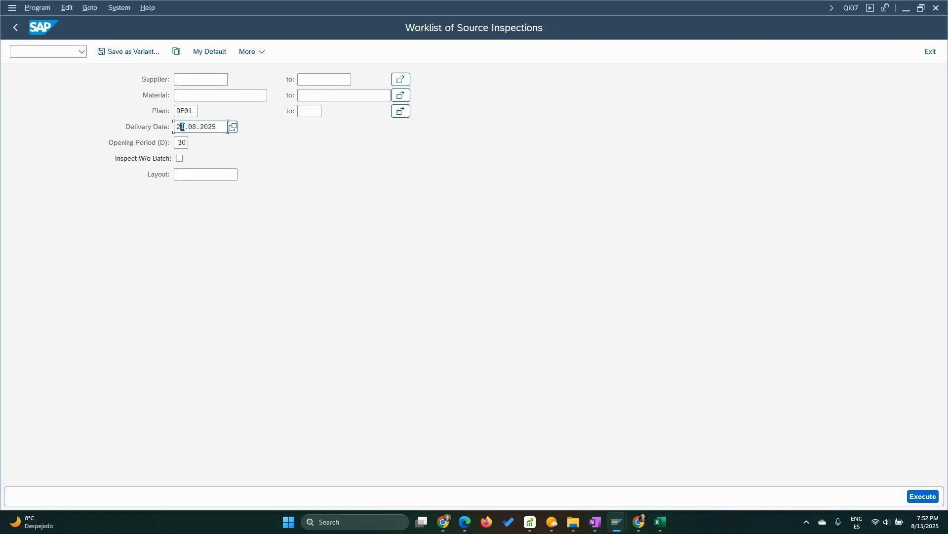
{"action": "type", "text": "0"}
{"action": "left_click", "coordinate": [912, 496]}
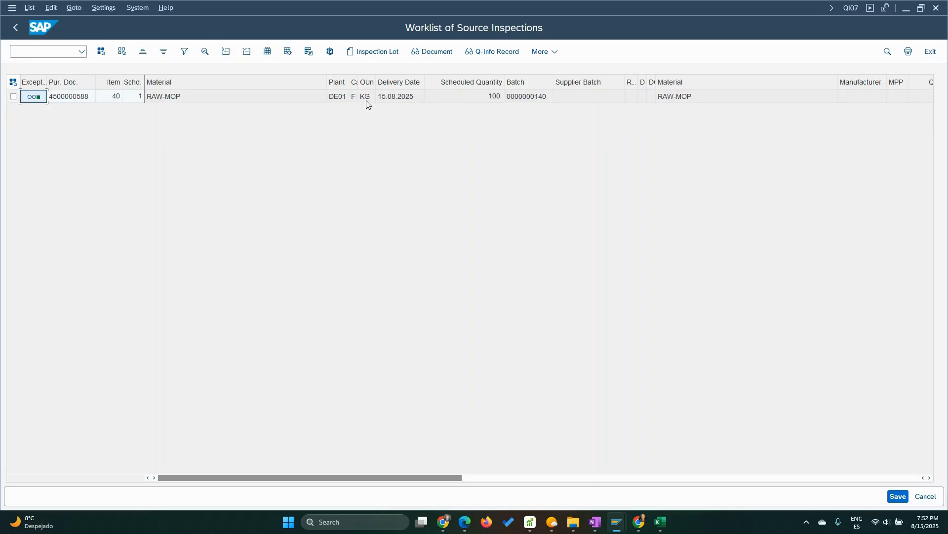
Step: Return to the selection criteria, set the opening period to 5 days and run the worklist
{"action": "left_click", "coordinate": [15, 27]}
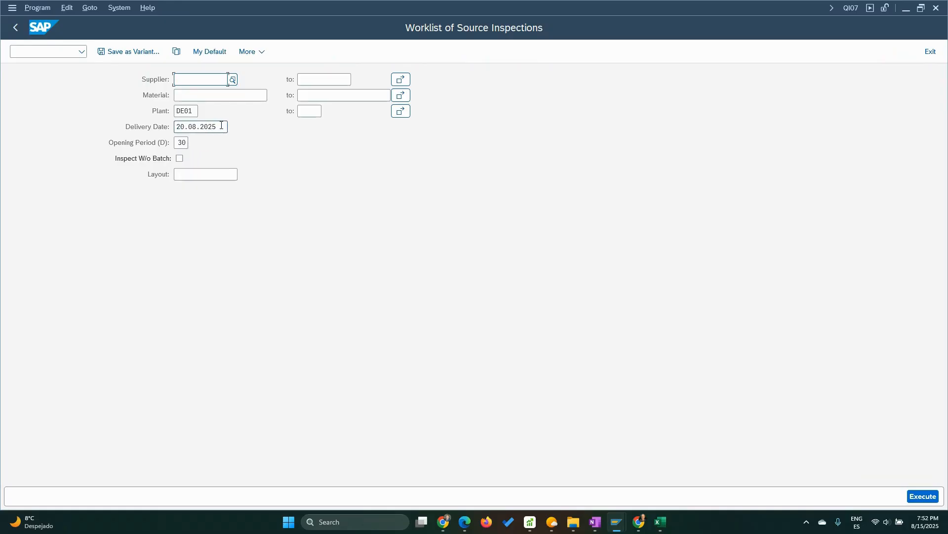
{"action": "left_click_drag", "start_coordinate": [221, 126], "coordinate": [140, 127]}
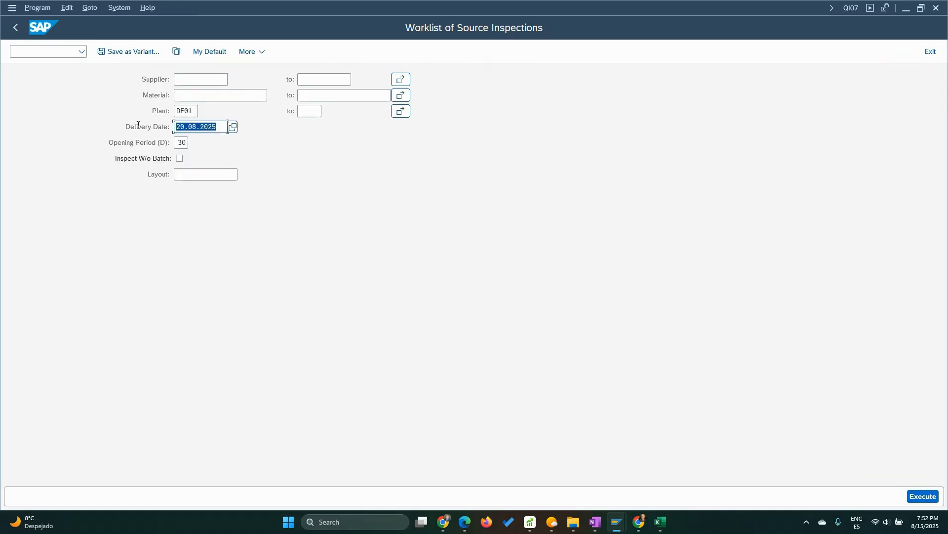
{"action": "double_click", "coordinate": [181, 142]}
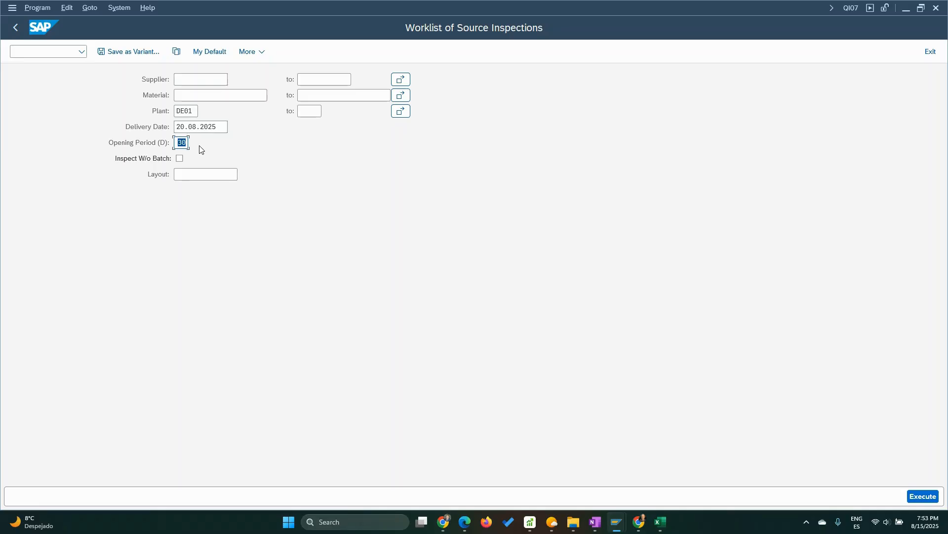
{"action": "type", "text": "5"}
{"action": "left_click", "coordinate": [305, 160]}
{"action": "left_click", "coordinate": [919, 497]}
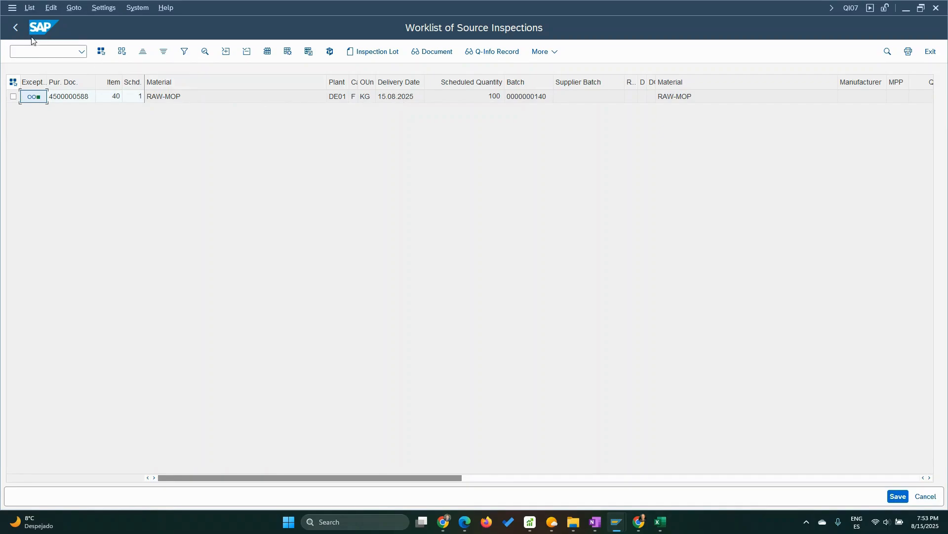
Step: Go back to the selection criteria, set the opening period to 7 days and rerun the worklist
{"action": "left_click", "coordinate": [16, 27]}
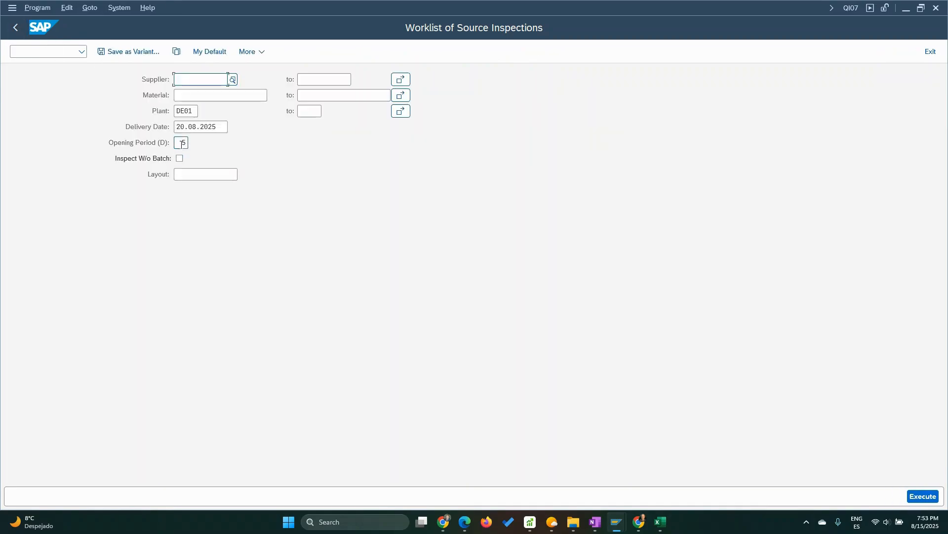
{"action": "double_click", "coordinate": [181, 143]}
{"action": "type", "text": "7"}
{"action": "left_click", "coordinate": [915, 499]}
Step: Return to the selection criteria and set the delivery date to 17.11.2025, picking a date in the calendar and correcting its month
{"action": "left_click", "coordinate": [14, 28]}
{"action": "left_click_drag", "start_coordinate": [184, 128], "coordinate": [177, 126]}
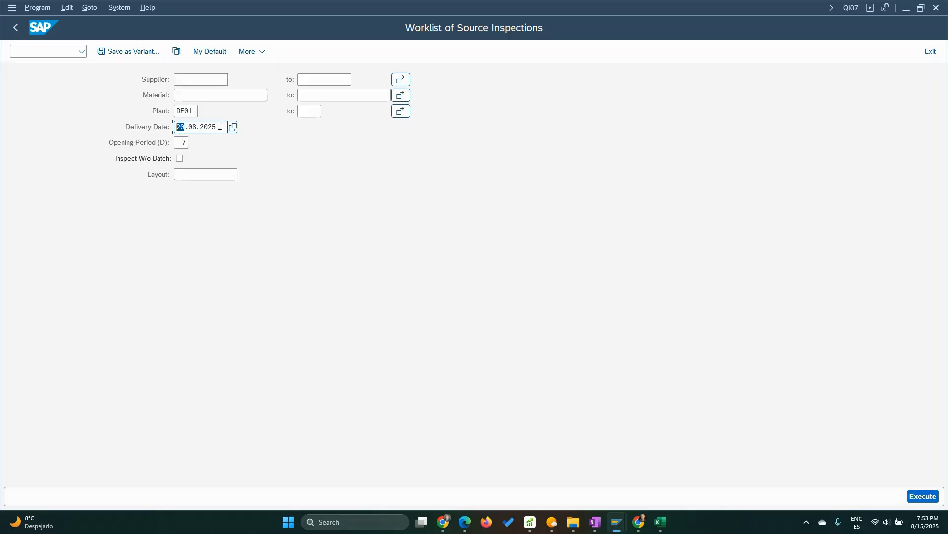
{"action": "key", "text": "shift+End"}
{"action": "left_click", "coordinate": [233, 128]}
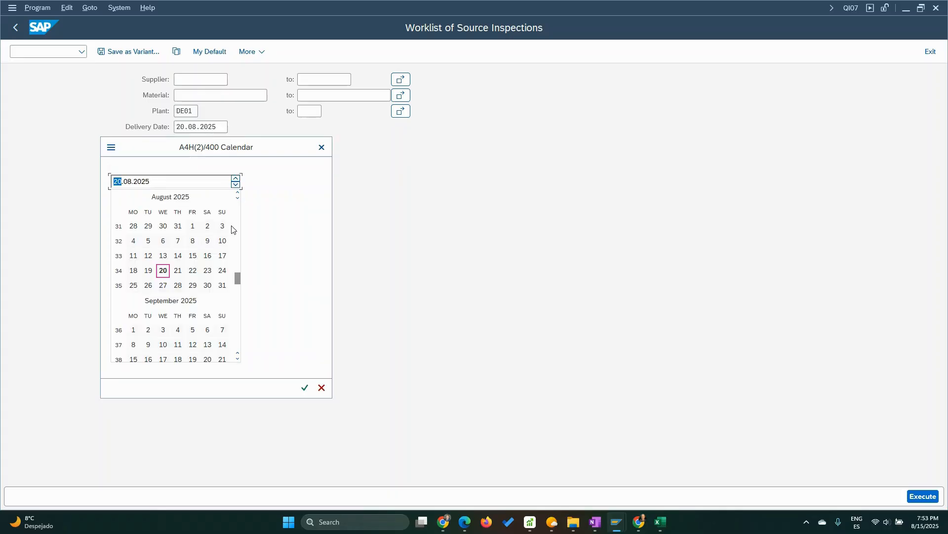
{"action": "scroll", "coordinate": [161, 339], "scroll_direction": "down", "scroll_amount": 10}
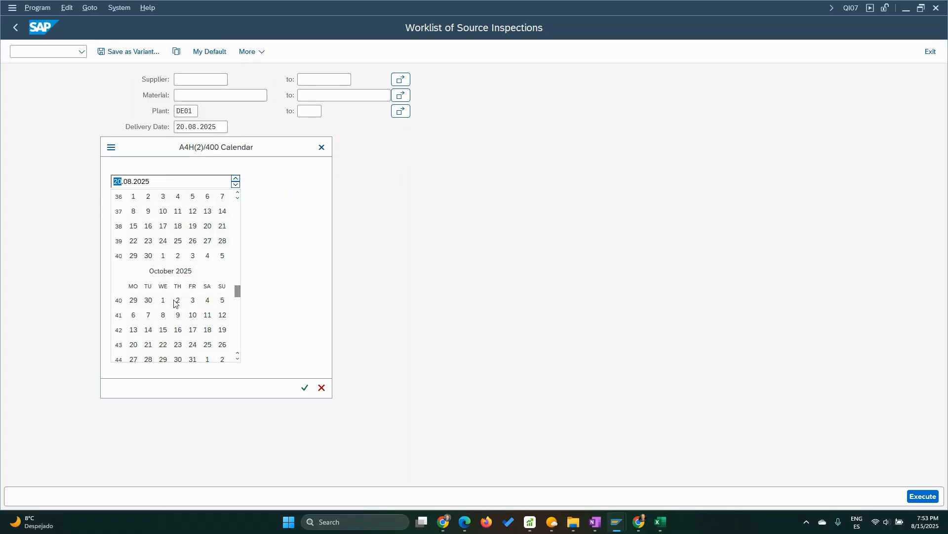
{"action": "double_click", "coordinate": [163, 270]}
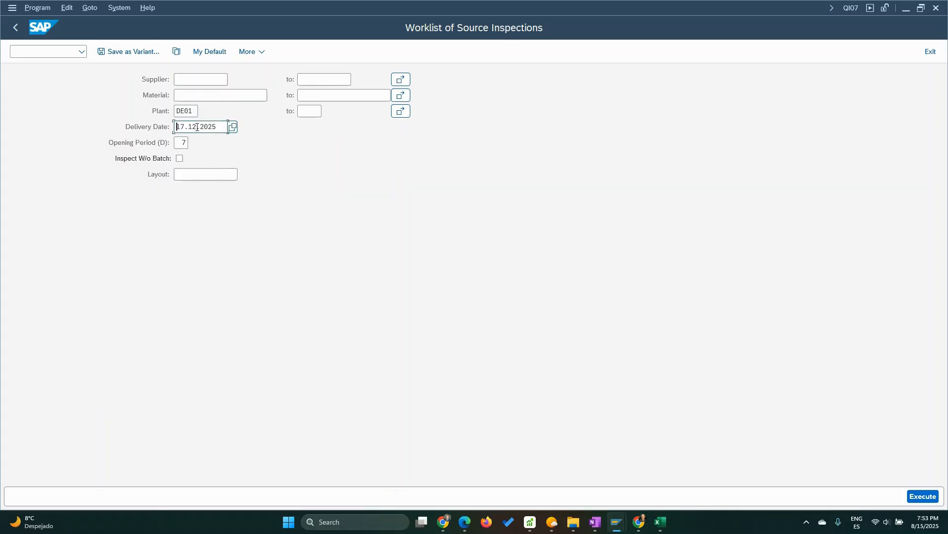
{"action": "key", "text": "BackSpace"}
{"action": "type", "text": "1.2025"}
Step: Set the opening period to 5 days and run the worklist to examine the status lights of the items
{"action": "double_click", "coordinate": [193, 142]}
{"action": "type", "text": "5"}
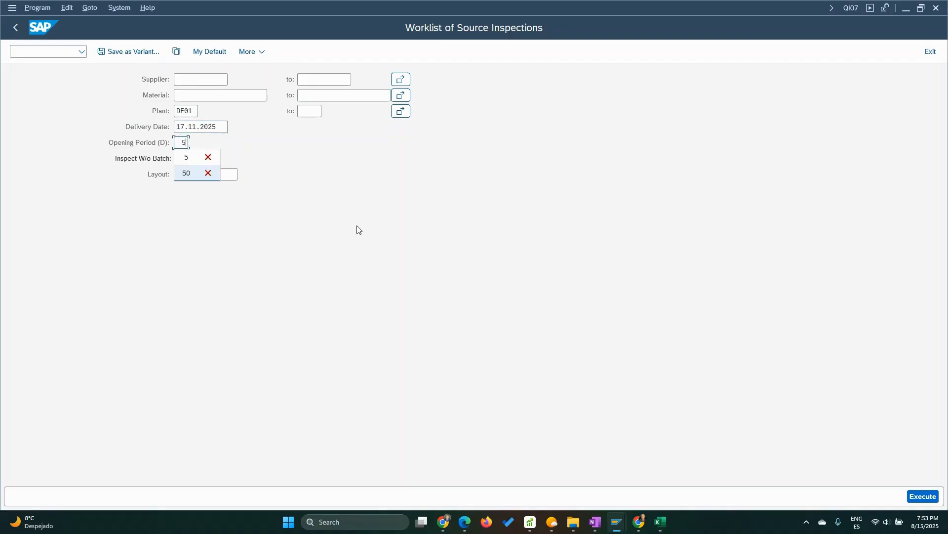
{"action": "left_click", "coordinate": [919, 497]}
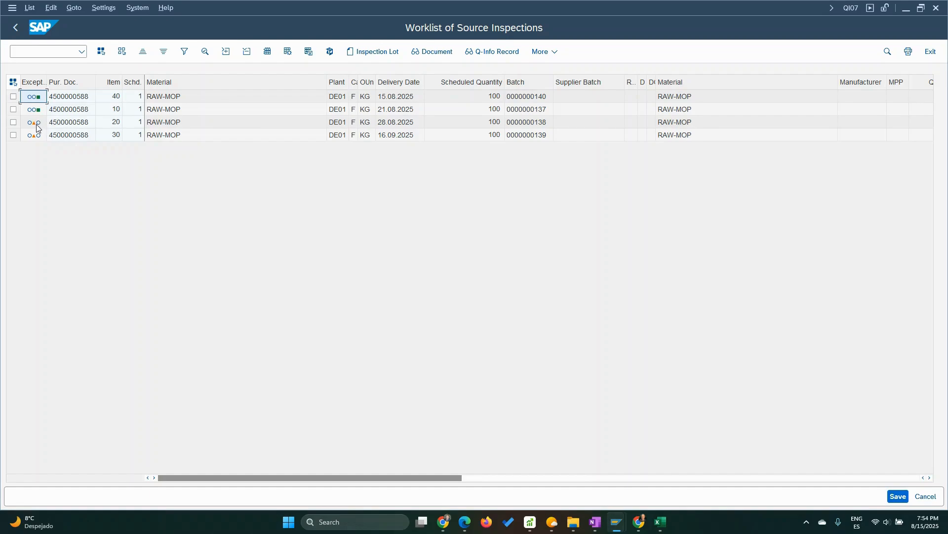
{"action": "mouse_move", "coordinate": [37, 128]}
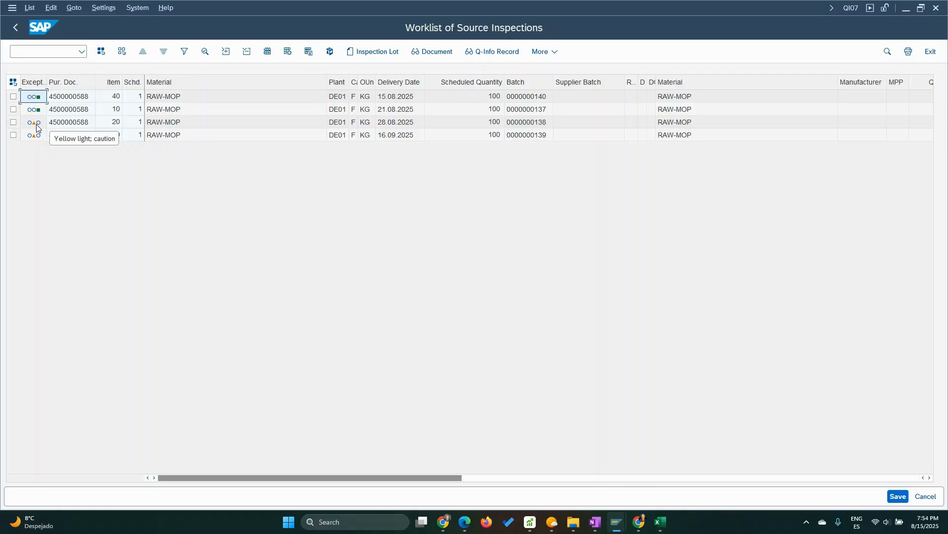
Step: Go back to the selection criteria, keep the opening period at 5 days and run the worklist again
{"action": "left_click", "coordinate": [16, 27]}
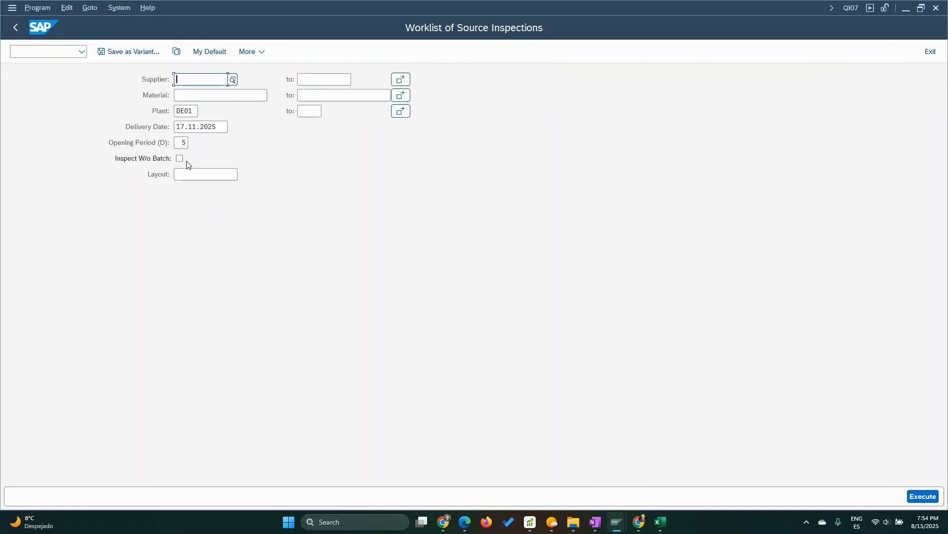
{"action": "double_click", "coordinate": [183, 142]}
{"action": "left_click", "coordinate": [924, 496]}
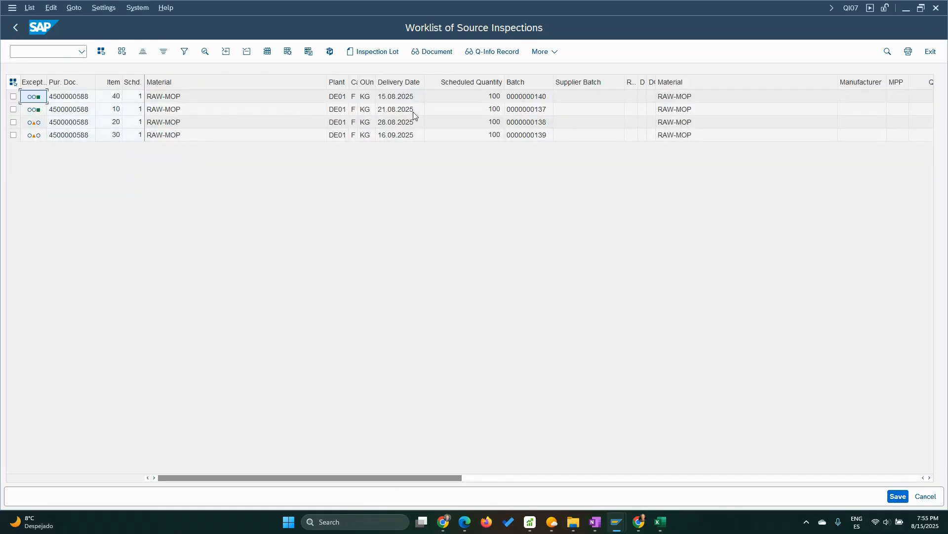
Step: Return to the selection criteria, set the opening period to 7 days and rerun the worklist to compare the item statuses
{"action": "left_click", "coordinate": [15, 27]}
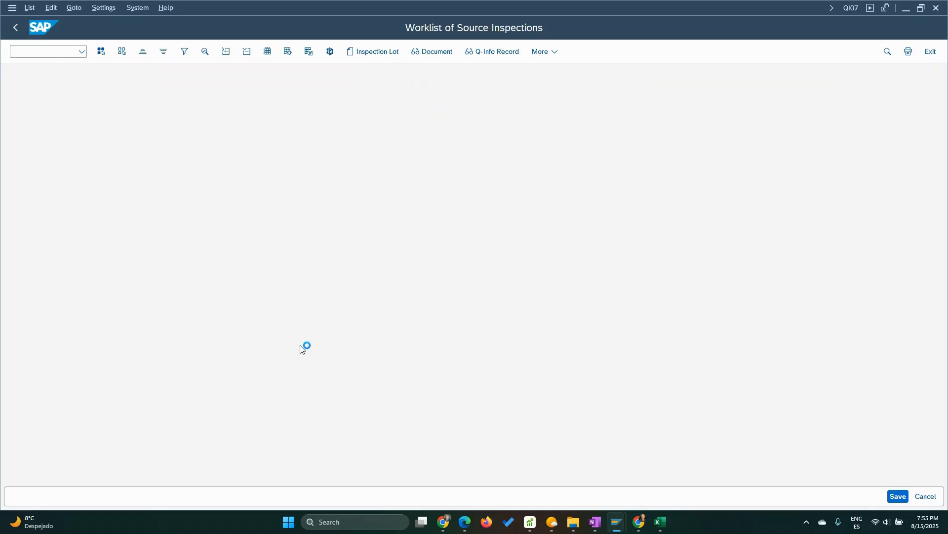
{"action": "double_click", "coordinate": [183, 143]}
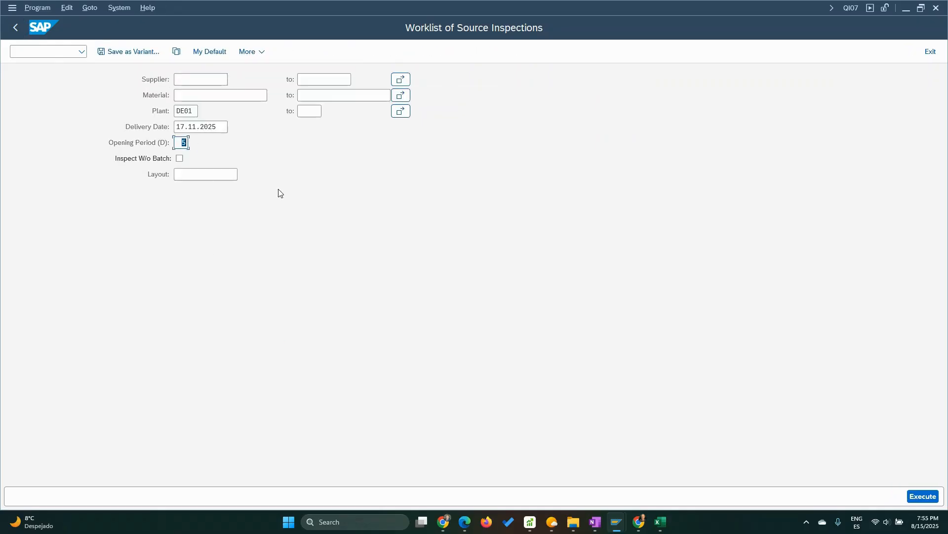
{"action": "type", "text": "7"}
{"action": "key", "text": "F8"}
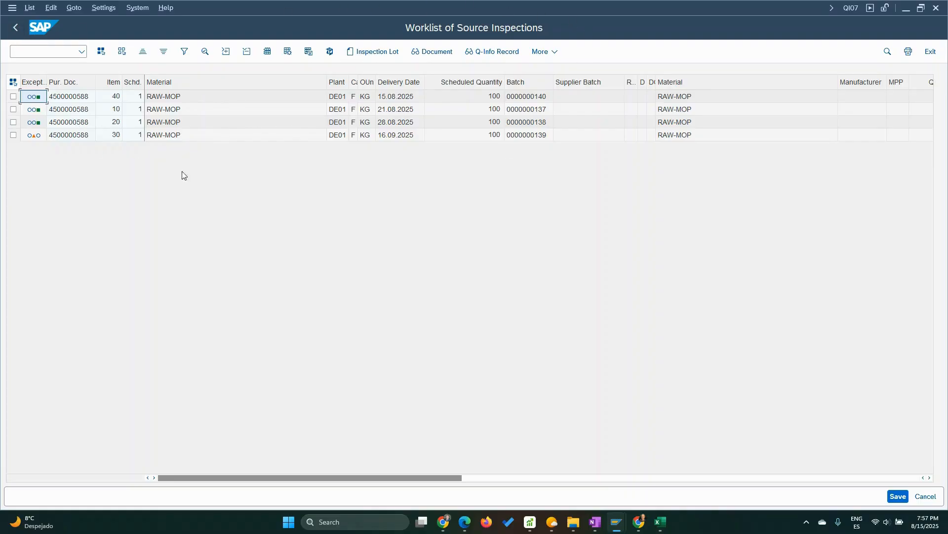
Step: Go back to the selection criteria, set the opening period to 30 days and run the worklist for plant DE01
{"action": "left_click", "coordinate": [16, 26]}
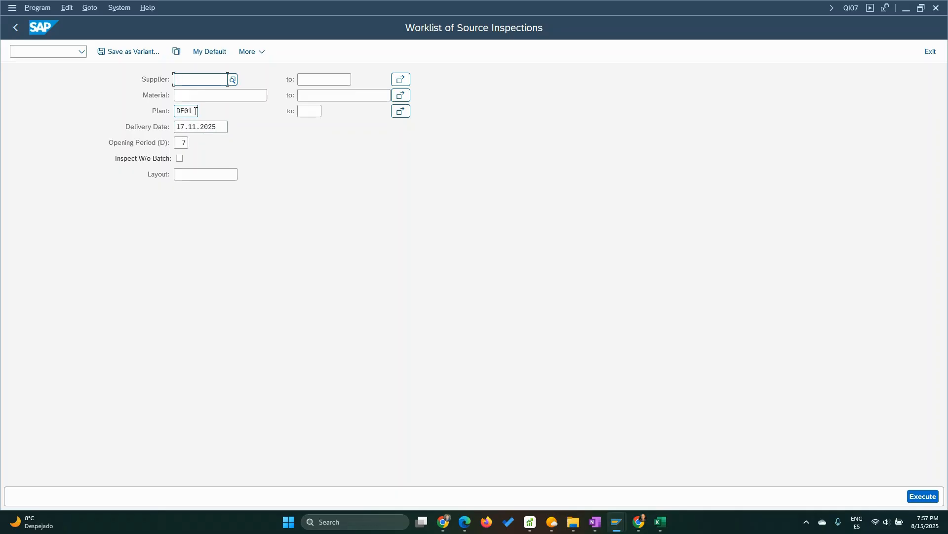
{"action": "double_click", "coordinate": [187, 143]}
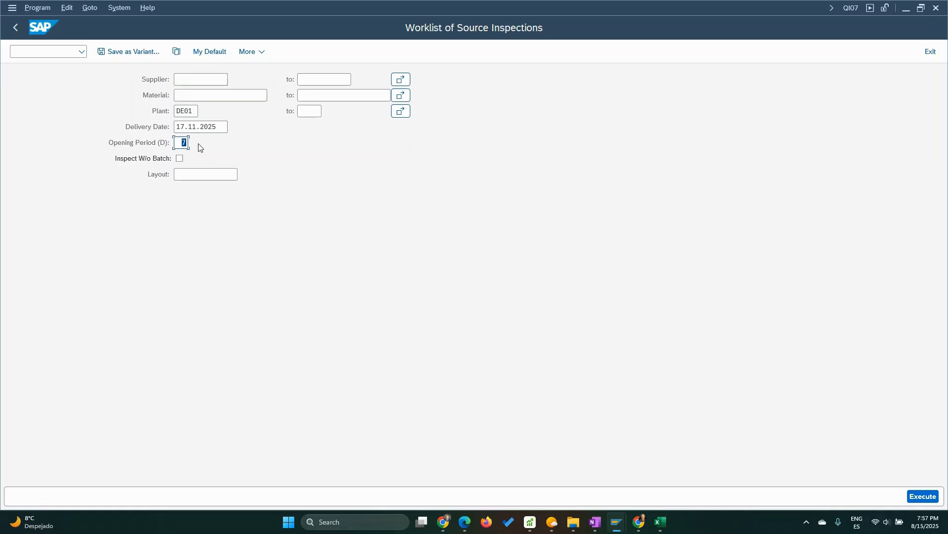
{"action": "type", "text": "30"}
{"action": "left_click", "coordinate": [923, 496]}
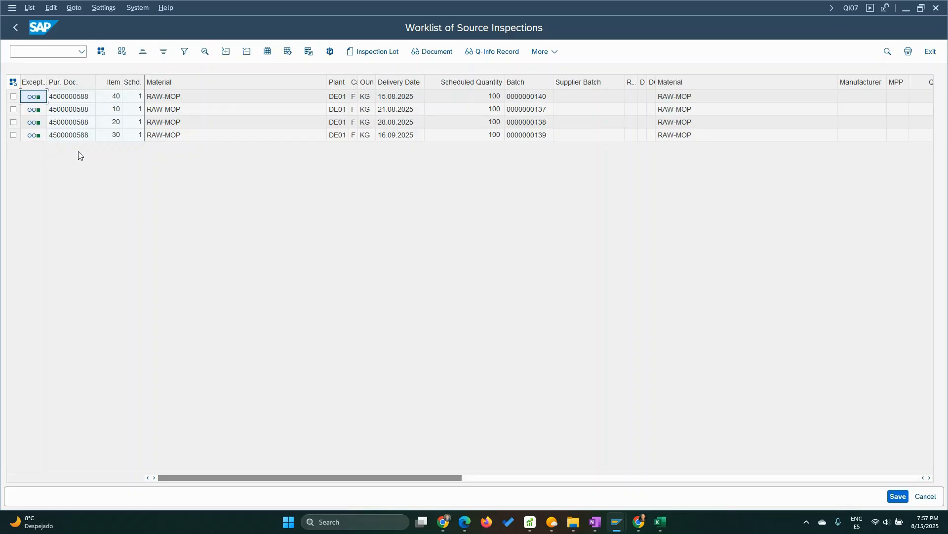
Step: Return to the selection criteria, open the variant attributes and inspect the selection variable types available for Delivery Date
{"action": "left_click", "coordinate": [16, 27]}
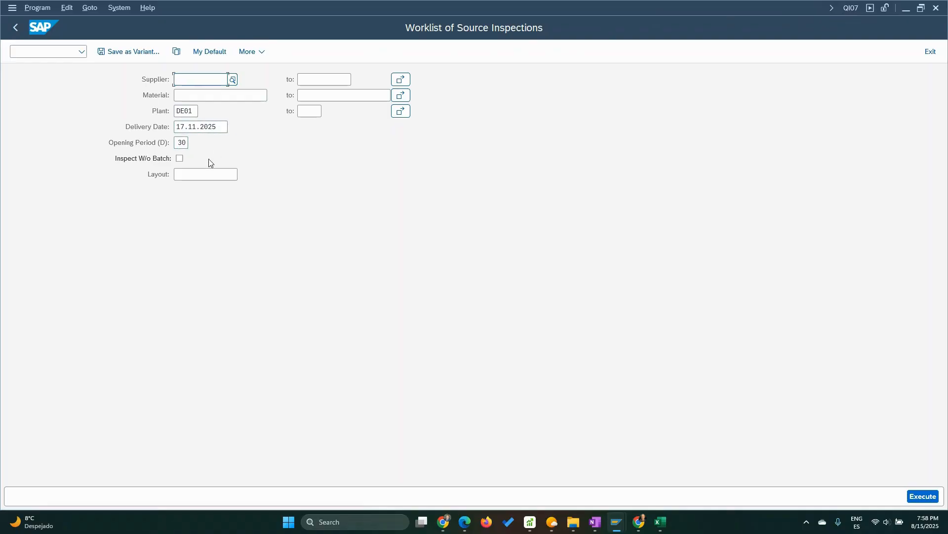
{"action": "left_click_drag", "start_coordinate": [220, 127], "coordinate": [149, 130]}
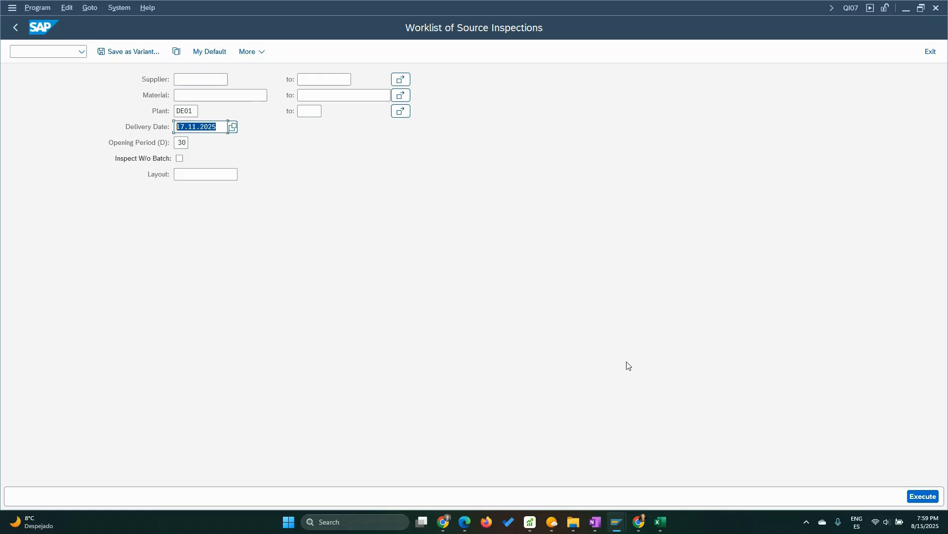
{"action": "left_click", "coordinate": [140, 55]}
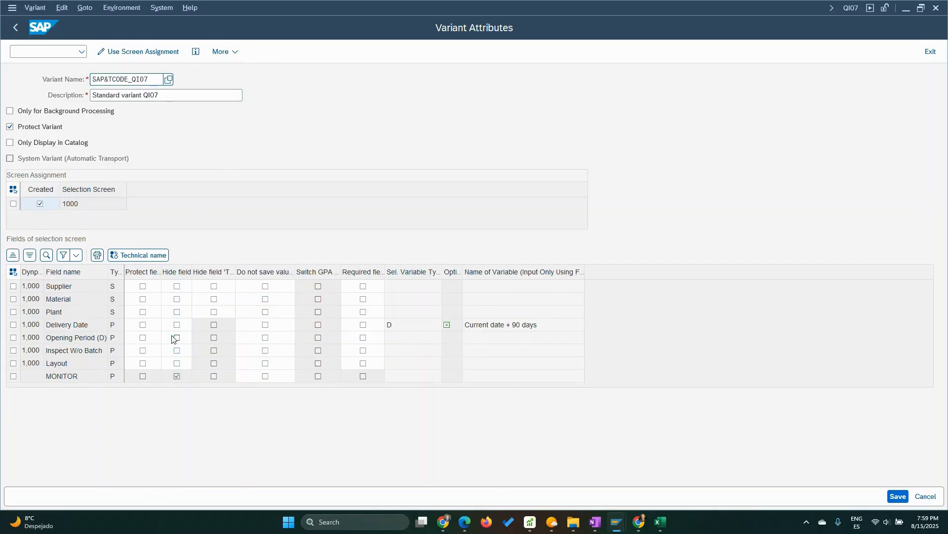
{"action": "left_click", "coordinate": [406, 324]}
{"action": "left_click", "coordinate": [447, 324]}
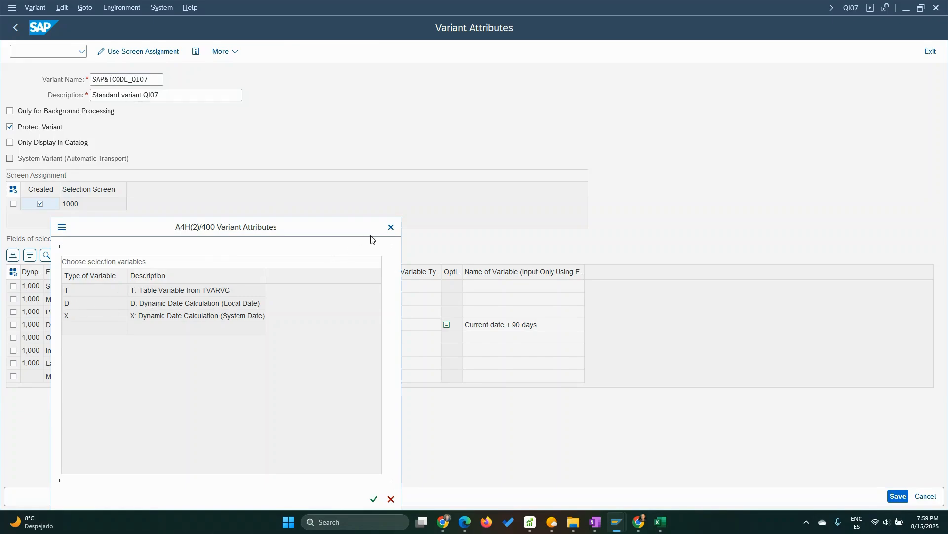
{"action": "left_click", "coordinate": [391, 228]}
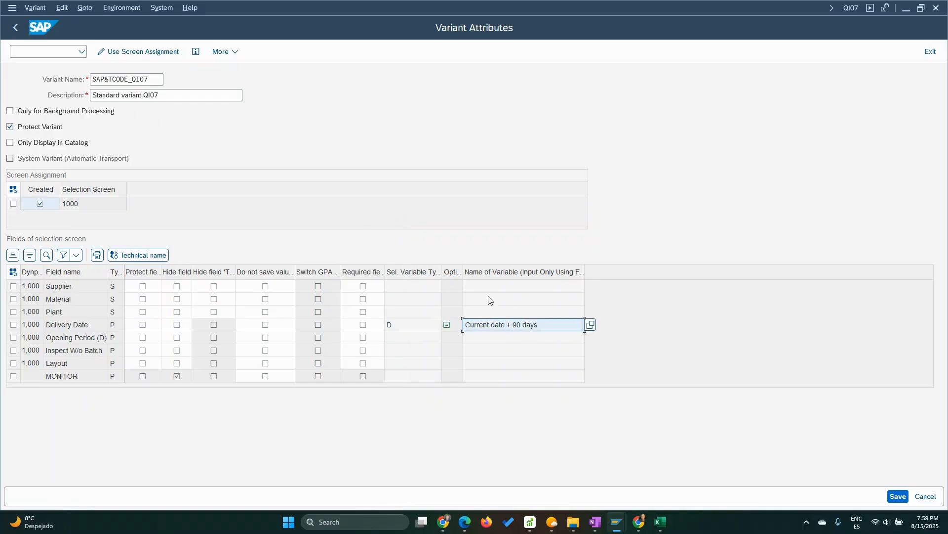
Step: Review the date variables offered for Delivery Date, including current date +/- work days, and return to the selection criteria without saving
{"action": "left_click", "coordinate": [591, 325]}
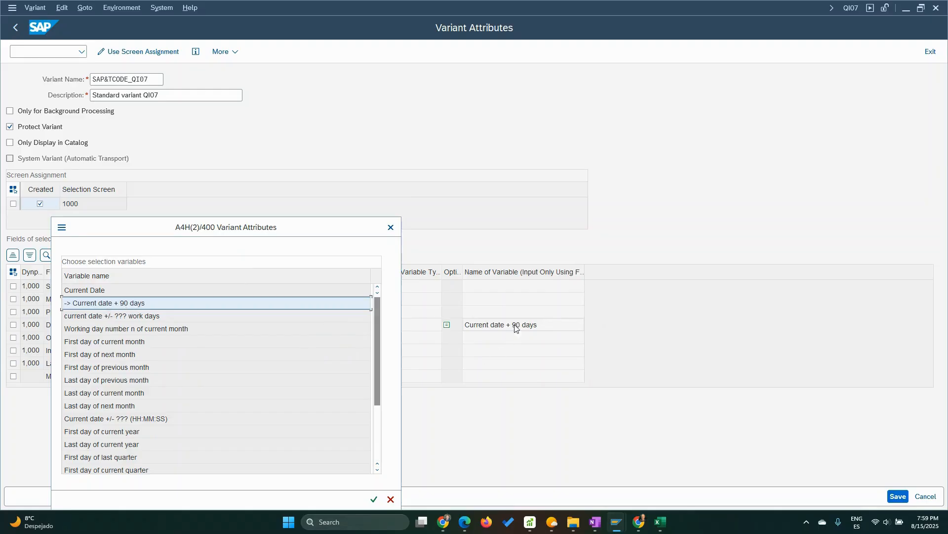
{"action": "left_click", "coordinate": [88, 320]}
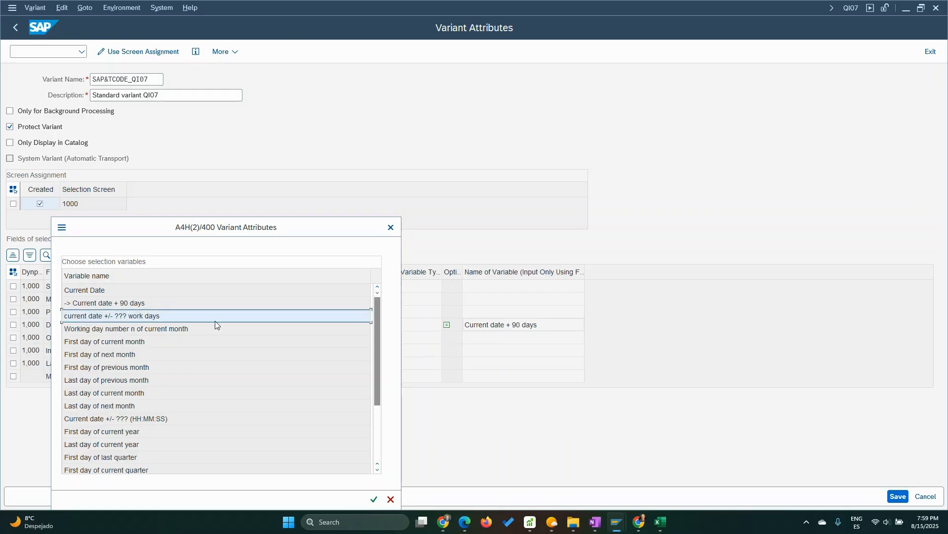
{"action": "double_click", "coordinate": [112, 316]}
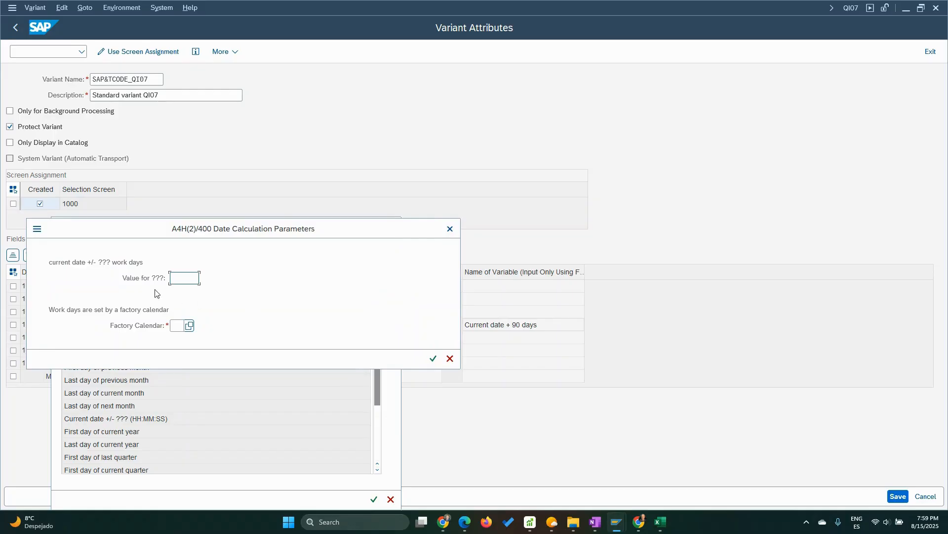
{"action": "left_click", "coordinate": [449, 229]}
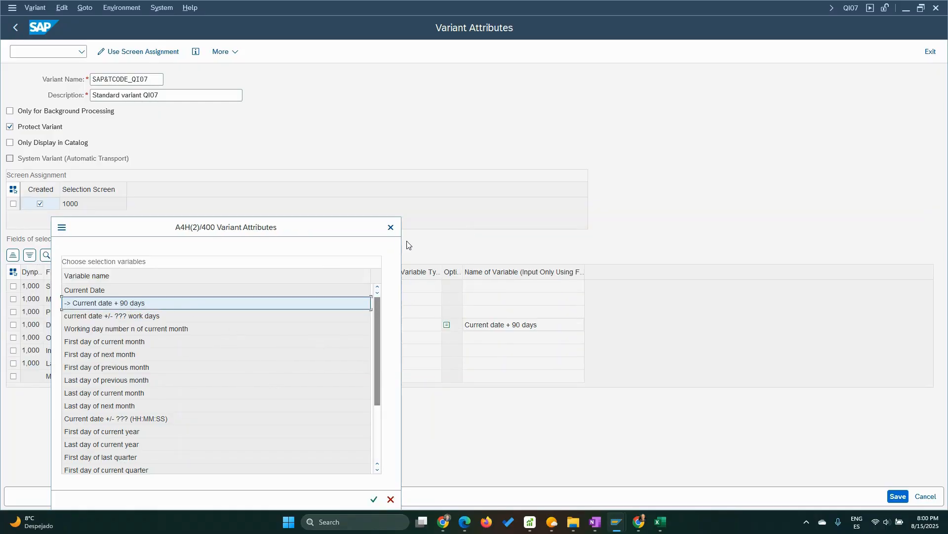
{"action": "scroll", "coordinate": [197, 362], "scroll_direction": "down", "scroll_amount": 3}
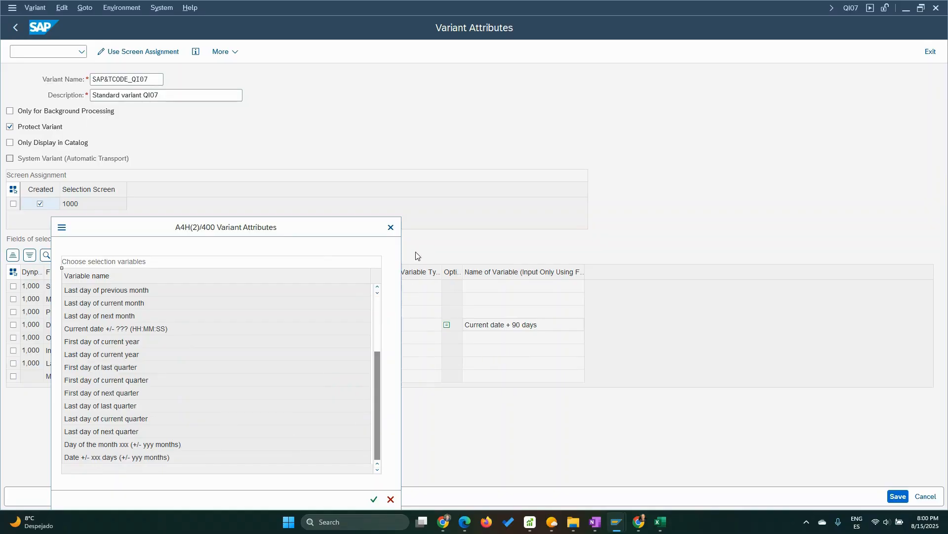
{"action": "key", "text": "Escape"}
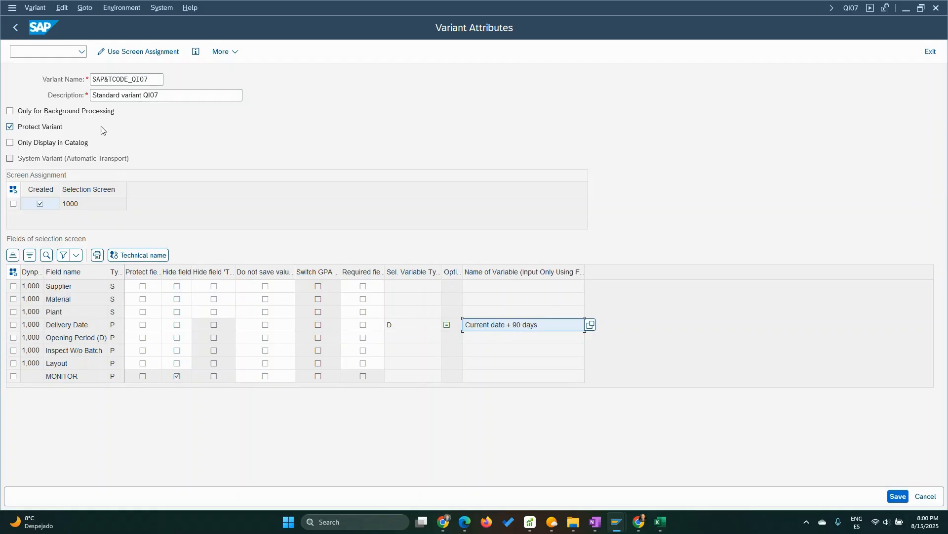
{"action": "left_click", "coordinate": [16, 29]}
{"action": "left_click", "coordinate": [16, 28]}
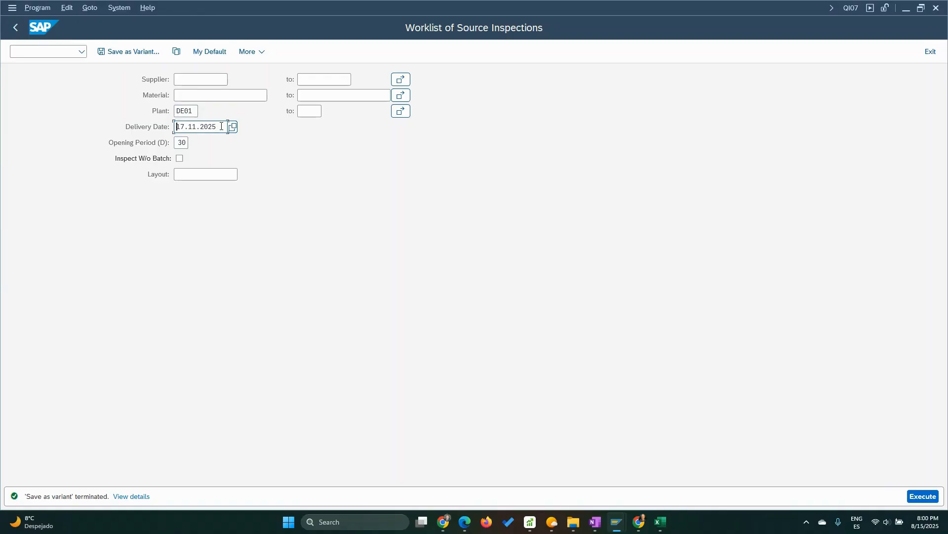
{"action": "left_click_drag", "start_coordinate": [221, 126], "coordinate": [113, 126]}
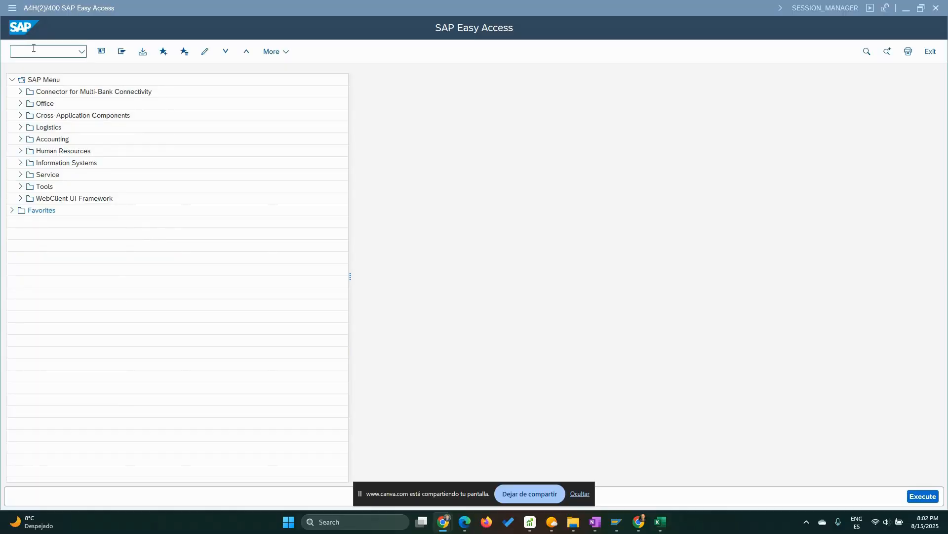
Step: Open transaction QA51 for source inspection job planning
{"action": "left_click", "coordinate": [35, 49]}
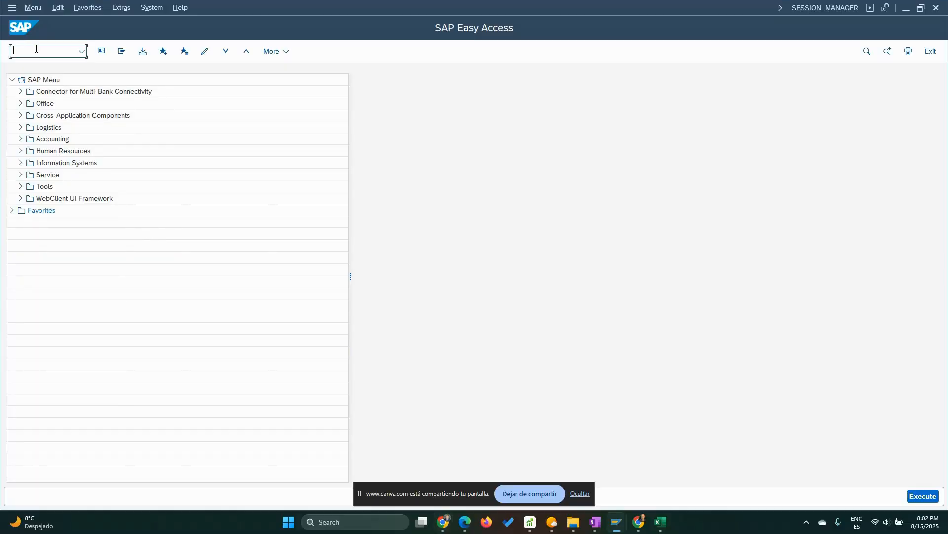
{"action": "type", "text": "QA51"}
{"action": "key", "text": "Return"}
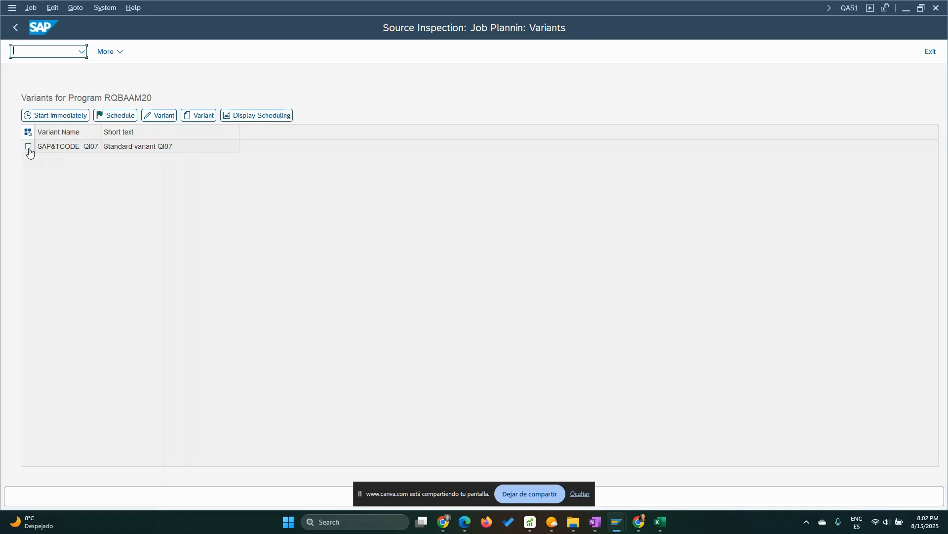
Step: Create a new job planning variant named JobPlan_DE01 for program RQBAAM20
{"action": "left_click", "coordinate": [199, 117]}
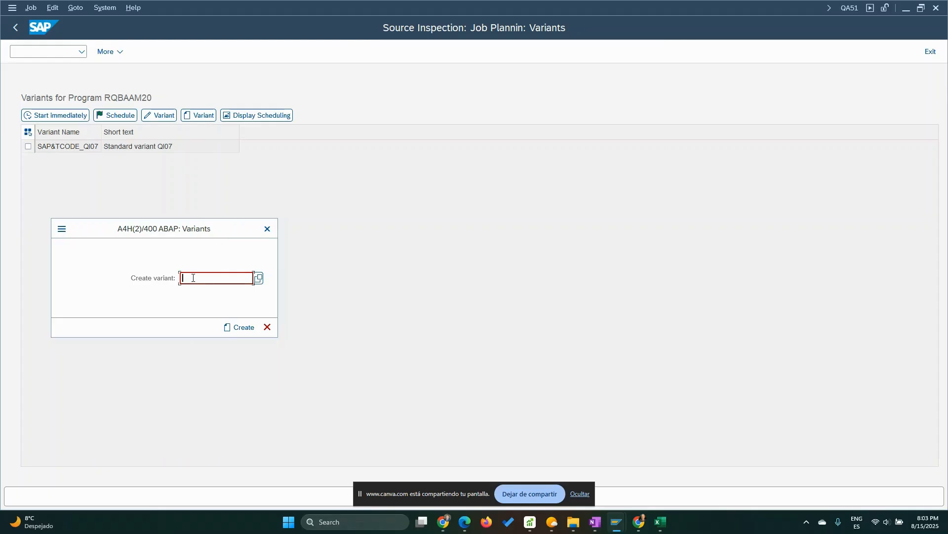
{"action": "type", "text": "Jab"}
{"action": "type", "text": "Pa"}
{"action": "type", "text": "lan"}
{"action": "type", "text": "ning"}
{"action": "left_click", "coordinate": [193, 278]}
{"action": "key", "text": "BackSpace"}
{"action": "key", "text": "BackSpace"}
{"action": "type", "text": "obPlan_DE01"}
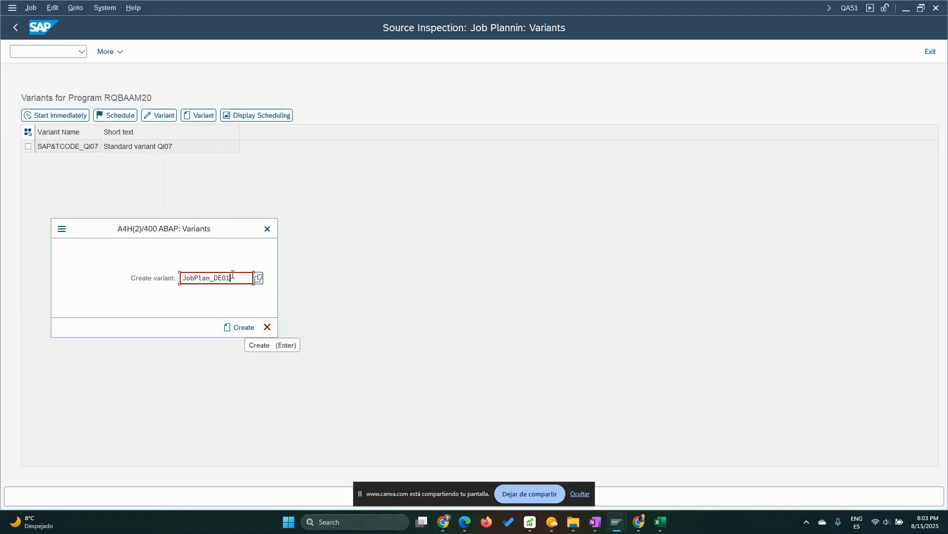
{"action": "left_click", "coordinate": [238, 328]}
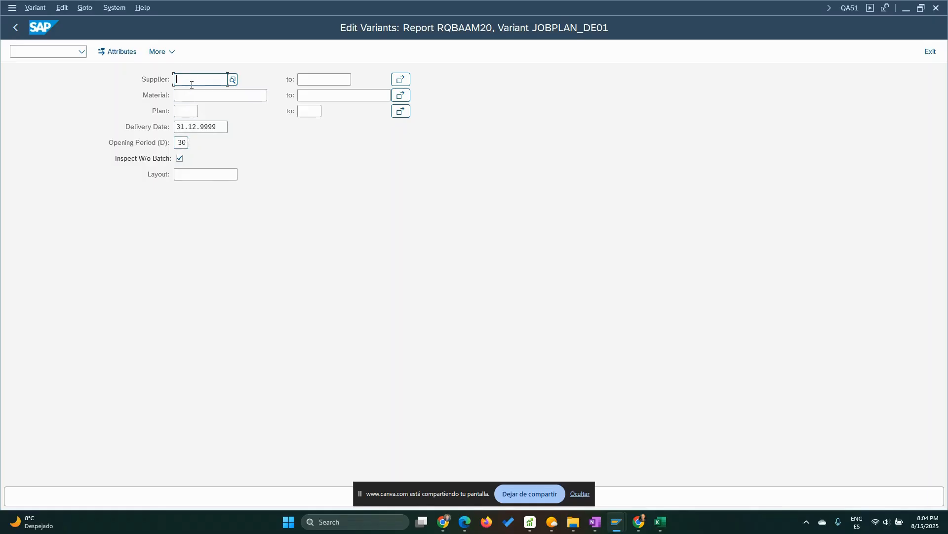
Step: Set the plant in the new variant's selection criteria to DE01
{"action": "left_click", "coordinate": [187, 115]}
{"action": "type", "text": "DE01"}
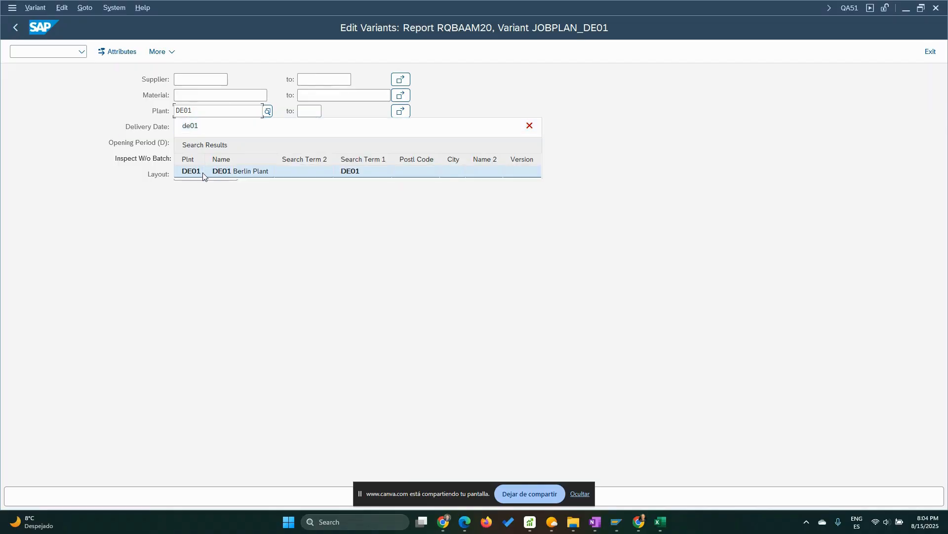
{"action": "left_click", "coordinate": [199, 173]}
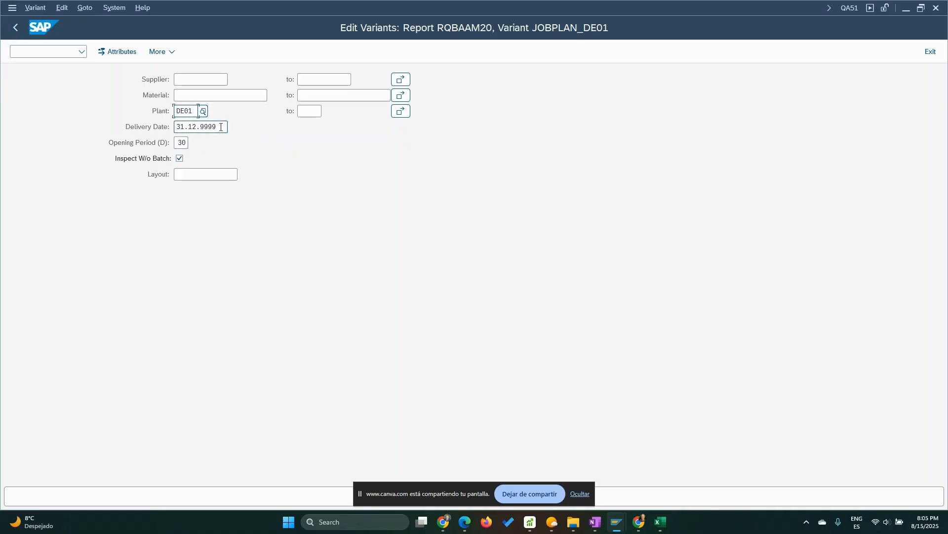
{"action": "left_click_drag", "start_coordinate": [221, 127], "coordinate": [159, 130]}
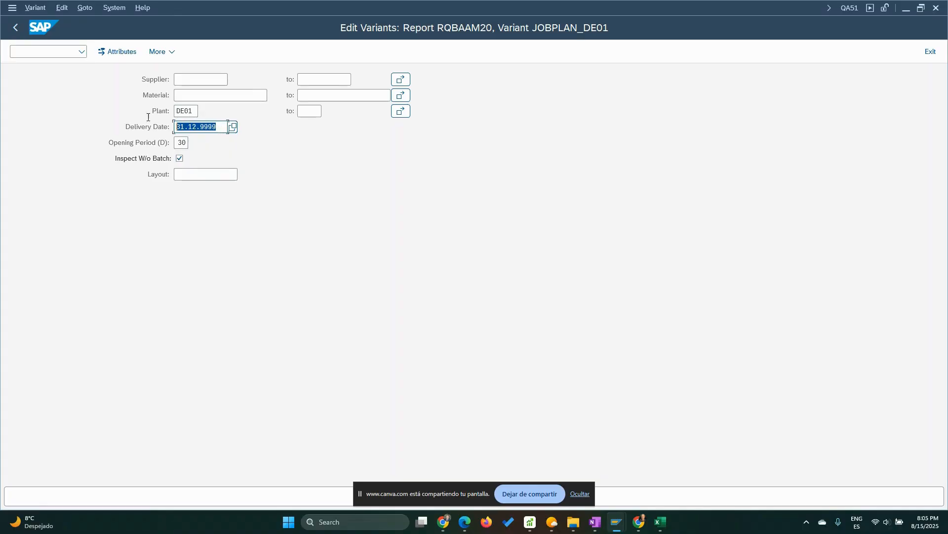
Step: Open the variant's attributes and enter the description "JOBPLAN_DE01 Source Insp."
{"action": "left_click", "coordinate": [121, 54]}
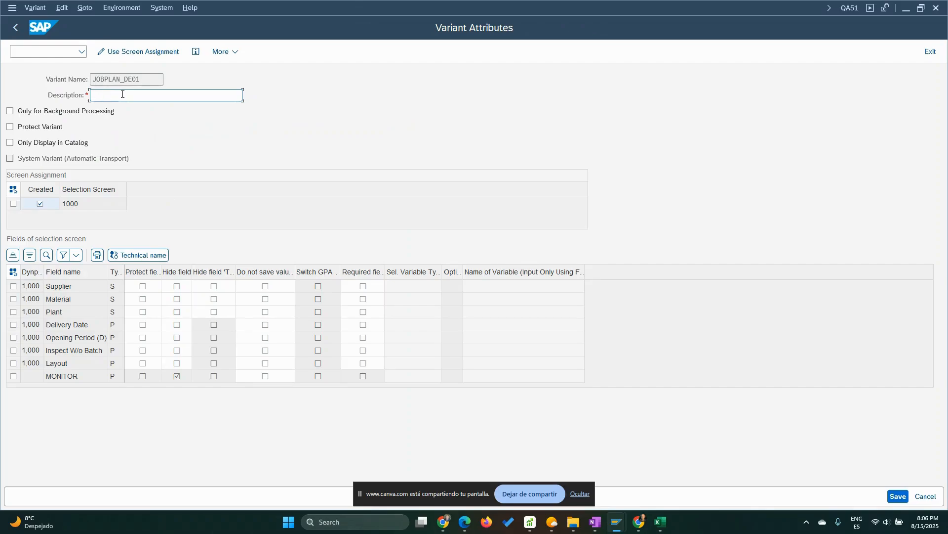
{"action": "left_click_drag", "start_coordinate": [143, 80], "coordinate": [52, 79]}
{"action": "key", "text": "ctrl+c"}
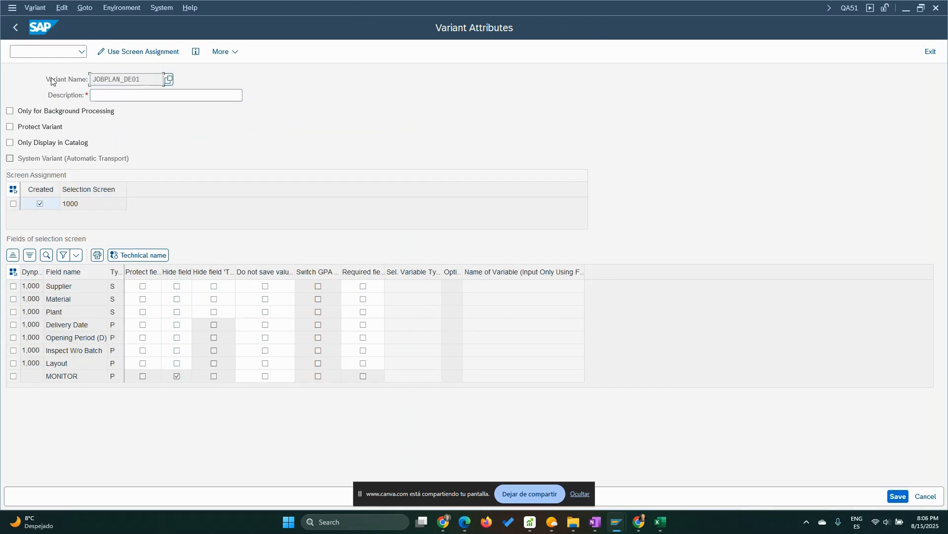
{"action": "left_click", "coordinate": [110, 98]}
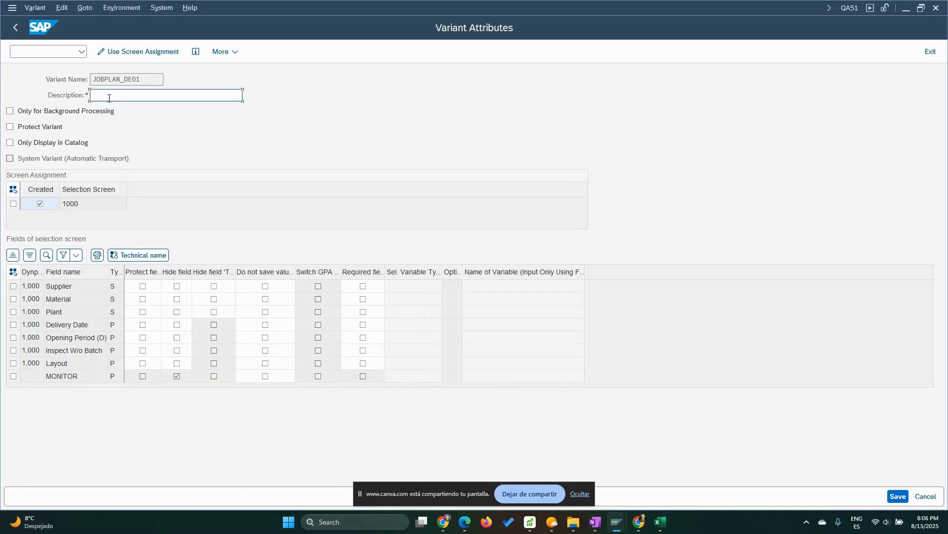
{"action": "key", "text": "ctrl+v"}
{"action": "type", "text": "Source Ins"}
Step: Set the Delivery Date selection variable type to D: Dynamic Date Calculation (Local Date)
{"action": "left_click", "coordinate": [425, 326]}
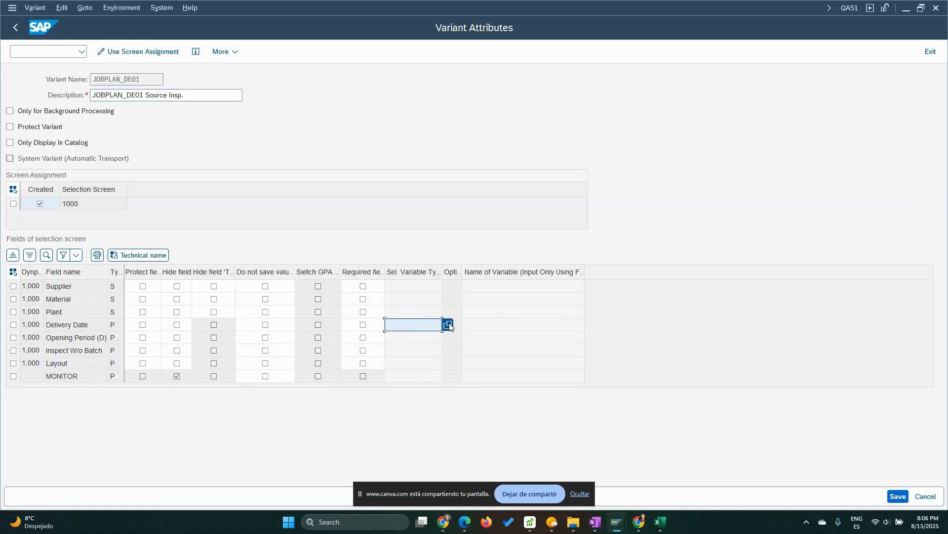
{"action": "left_click", "coordinate": [448, 325]}
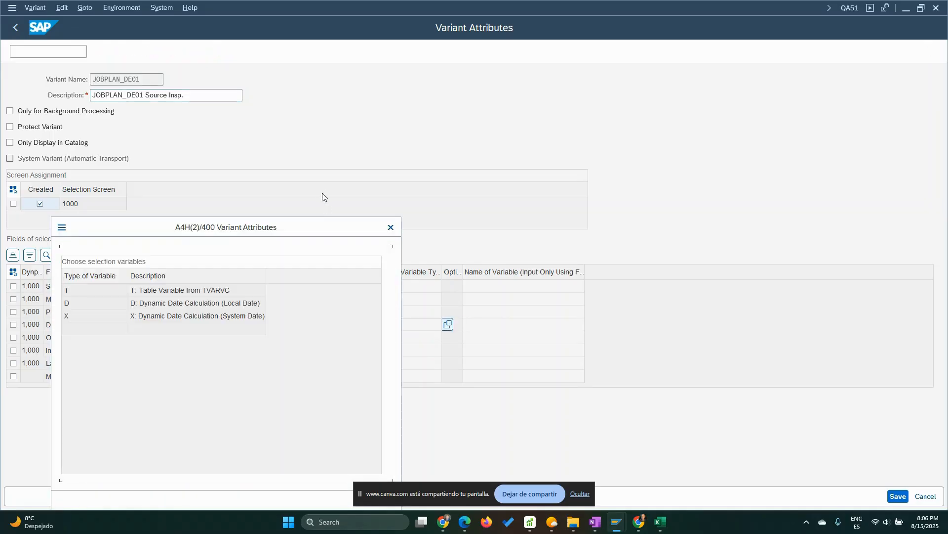
{"action": "left_click", "coordinate": [145, 308]}
{"action": "double_click", "coordinate": [144, 307]}
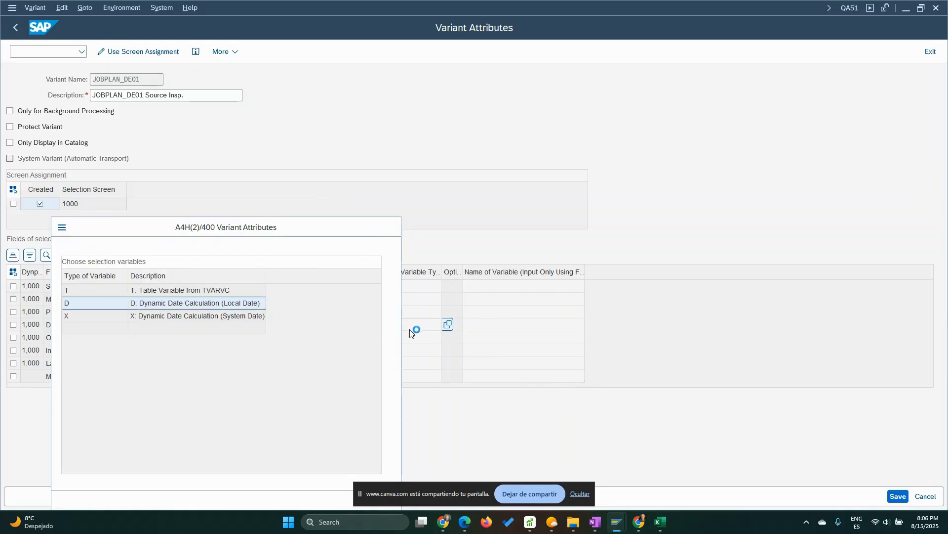
Step: Define the Delivery Date variable as current date + 90 days, save the variant and check its delivery date
{"action": "left_click", "coordinate": [511, 329]}
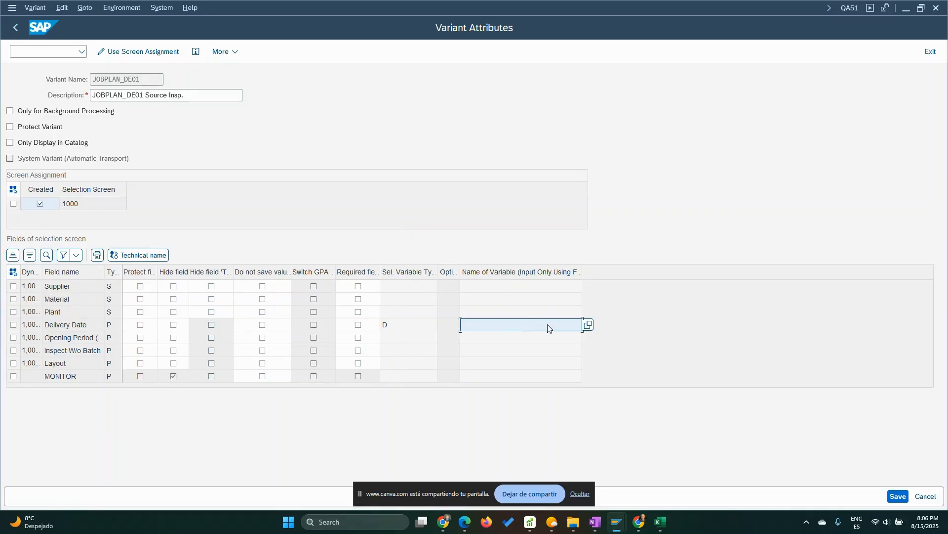
{"action": "left_click", "coordinate": [588, 324]}
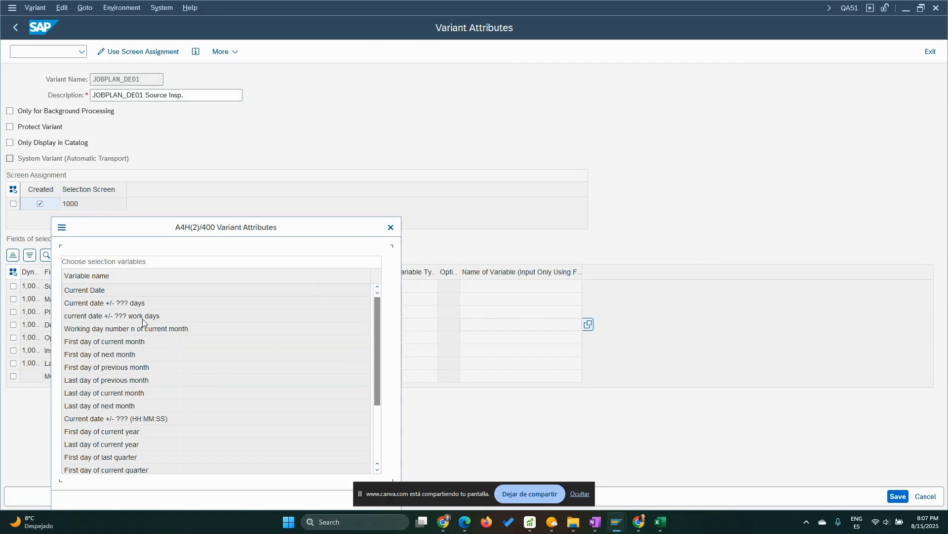
{"action": "left_click", "coordinate": [102, 307]}
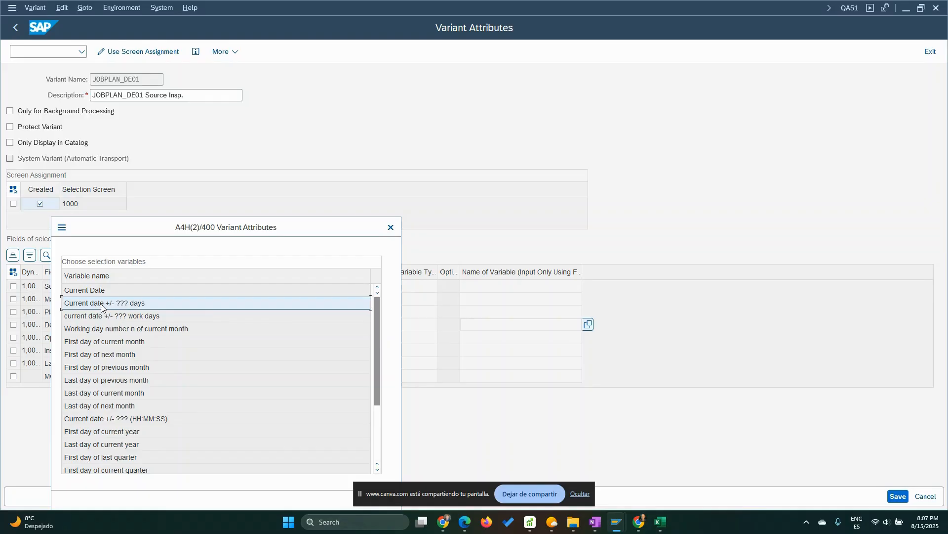
{"action": "double_click", "coordinate": [202, 306]}
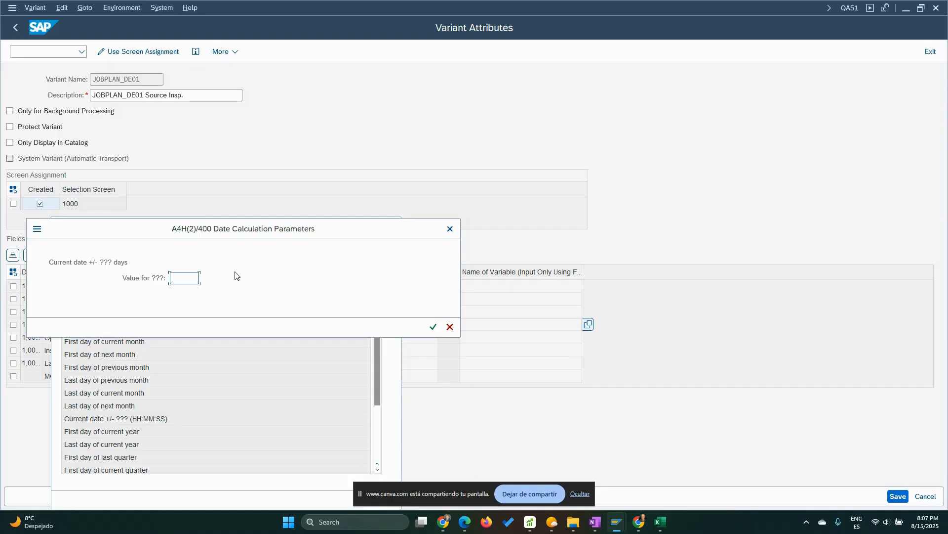
{"action": "type", "text": "90"}
{"action": "left_click", "coordinate": [433, 326]}
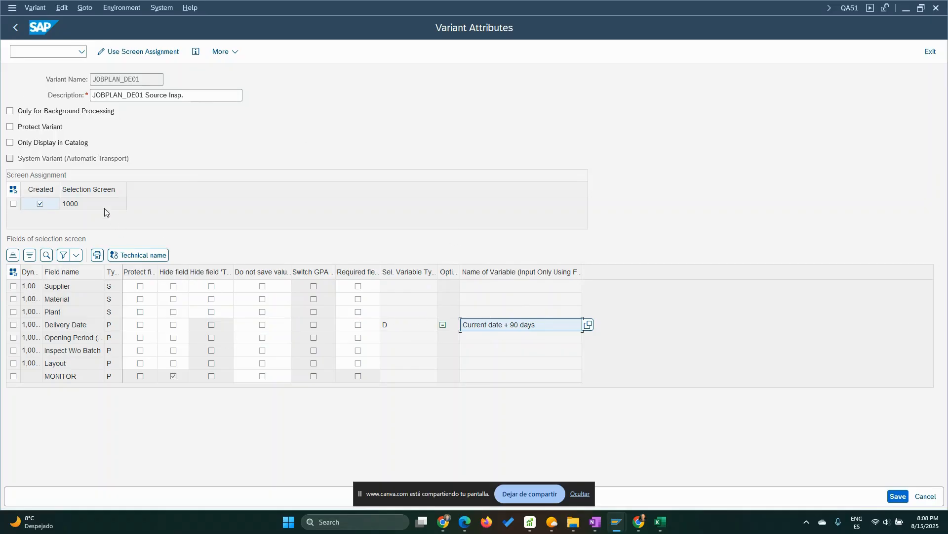
{"action": "left_click", "coordinate": [896, 496]}
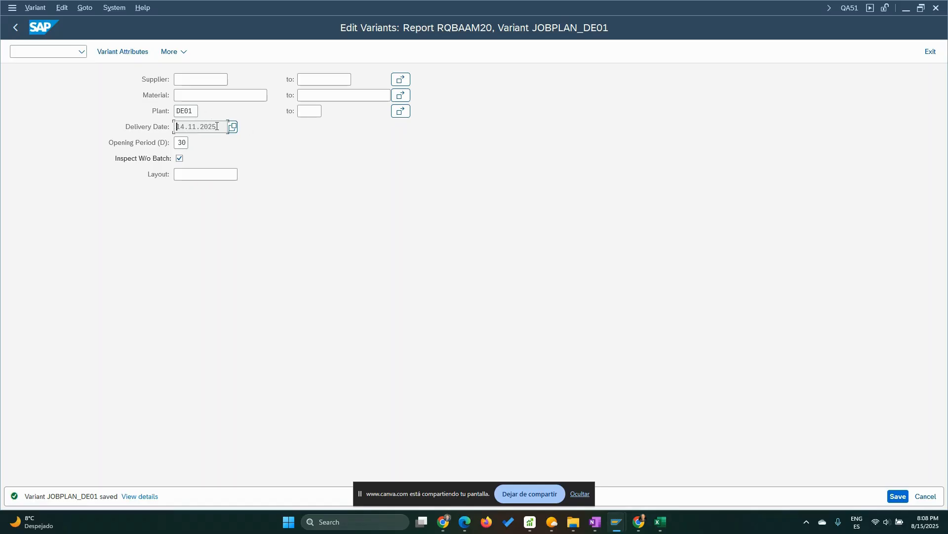
{"action": "left_click_drag", "start_coordinate": [218, 126], "coordinate": [132, 123]}
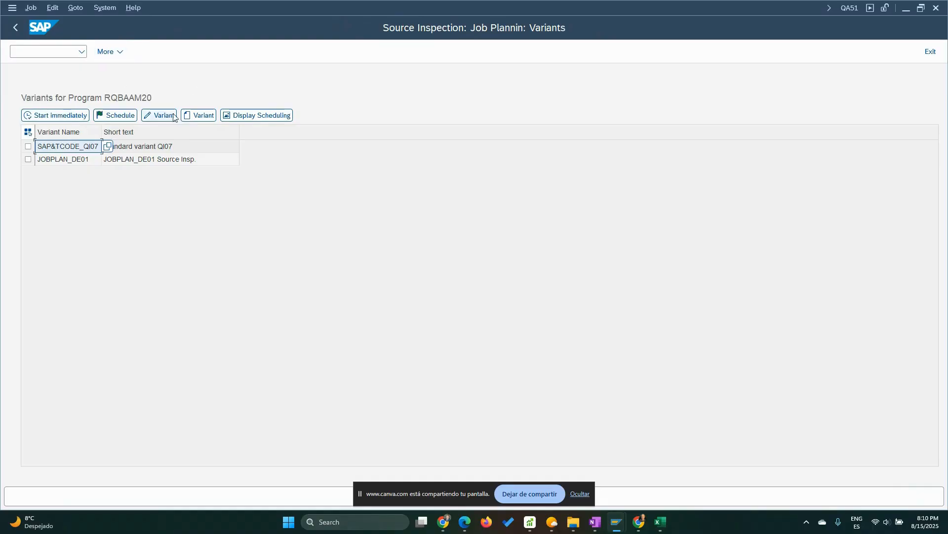
Step: Schedule the JOBPLAN_DE01 variant to run periodically from 16.08.2025 at 05:40:30 with a repeat period of 1 day
{"action": "left_click", "coordinate": [27, 160]}
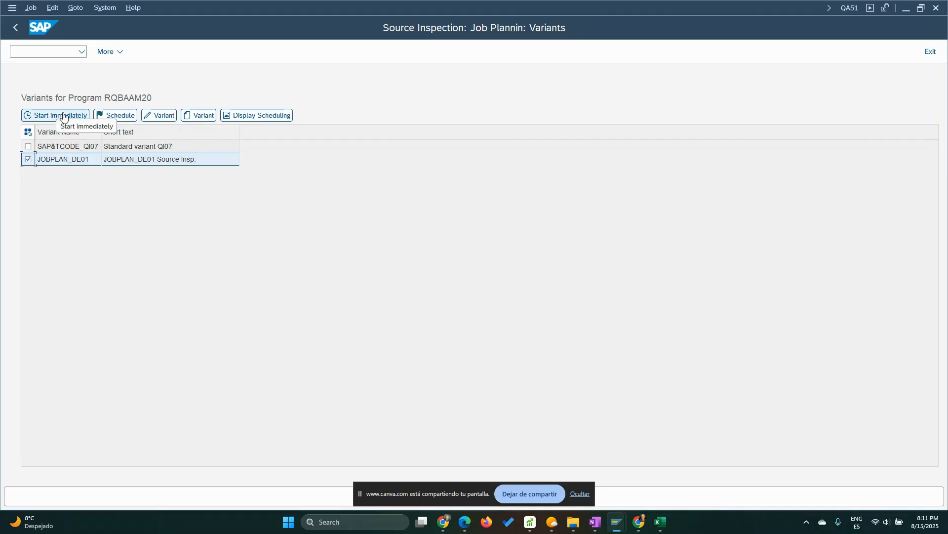
{"action": "left_click", "coordinate": [120, 117]}
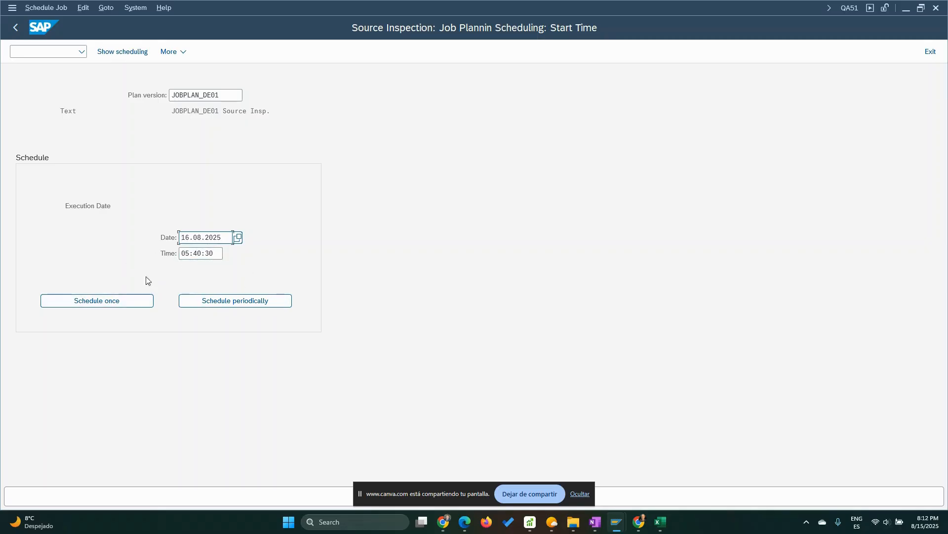
{"action": "left_click", "coordinate": [228, 304]}
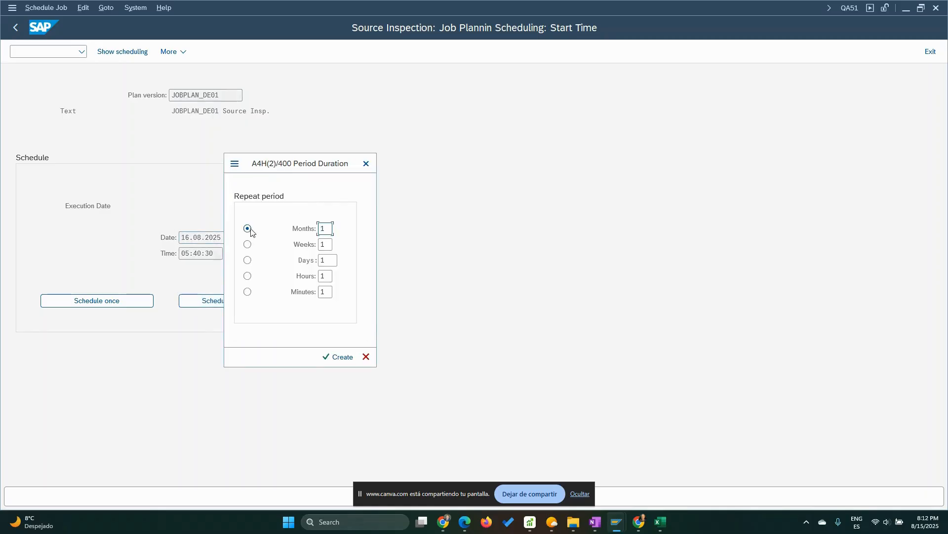
{"action": "left_click", "coordinate": [248, 261]}
{"action": "double_click", "coordinate": [330, 261]}
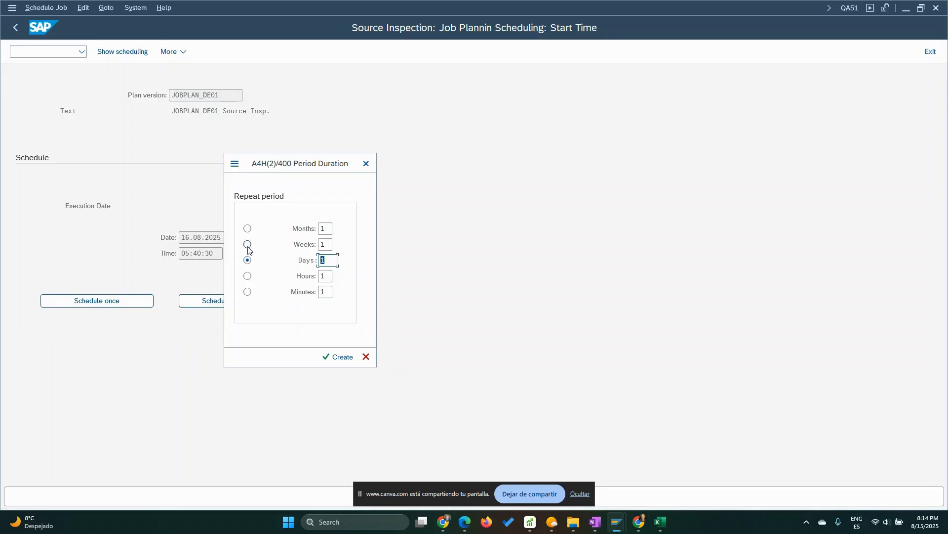
{"action": "left_click", "coordinate": [334, 358]}
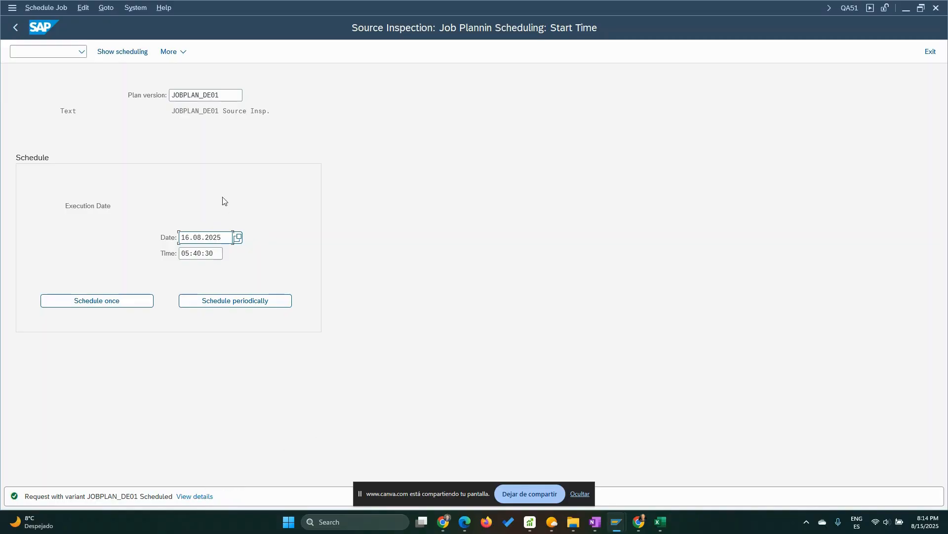
Step: Display the scheduled requests, delete the JOBPLAN_DE01 job scheduling and return to the variant list
{"action": "left_click", "coordinate": [122, 51]}
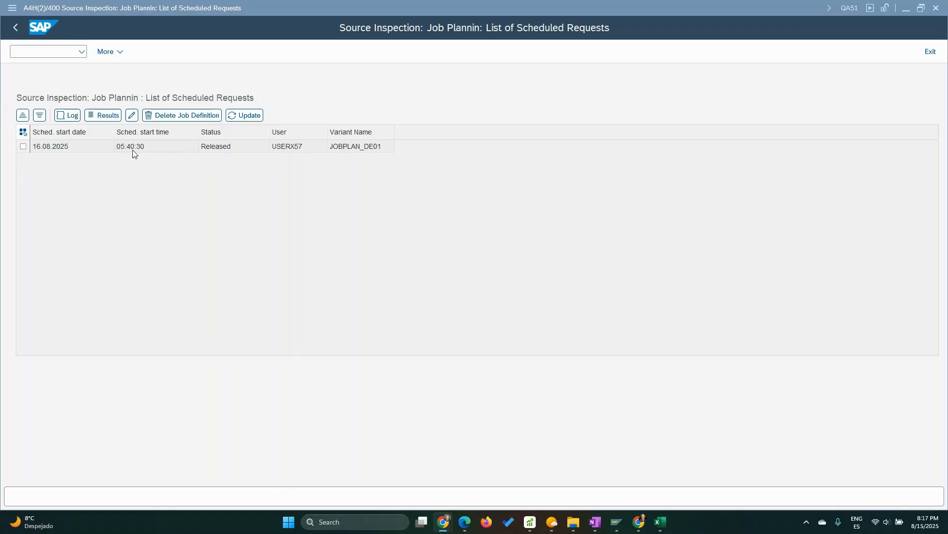
{"action": "left_click", "coordinate": [23, 146]}
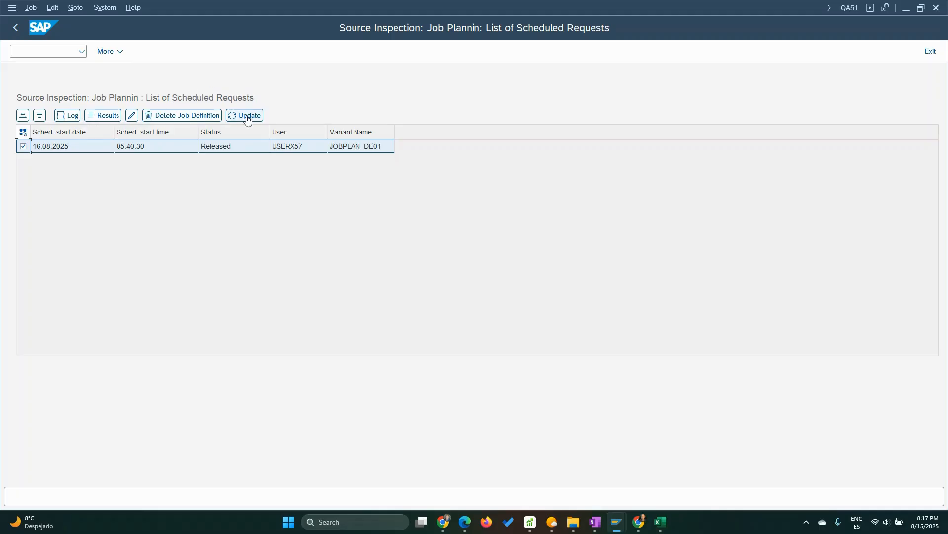
{"action": "left_click", "coordinate": [221, 148]}
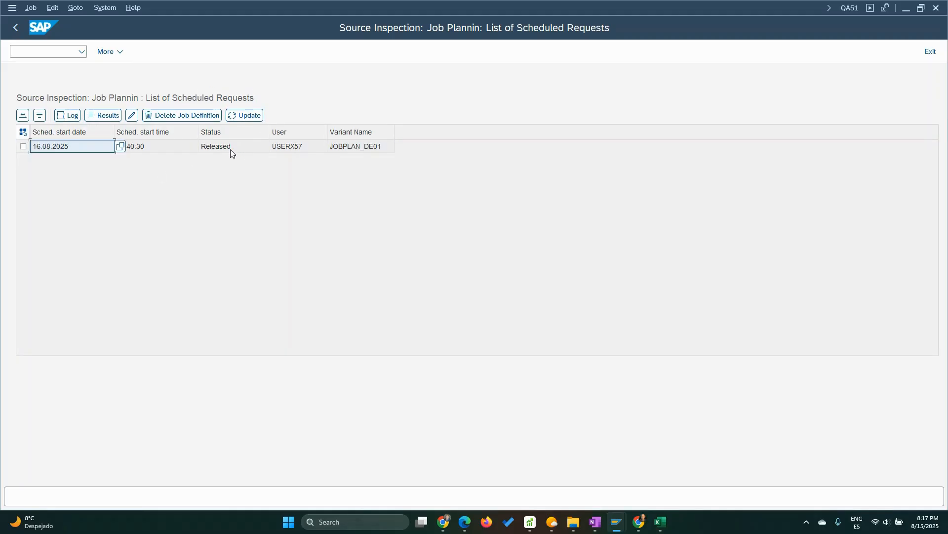
{"action": "left_click", "coordinate": [24, 146]}
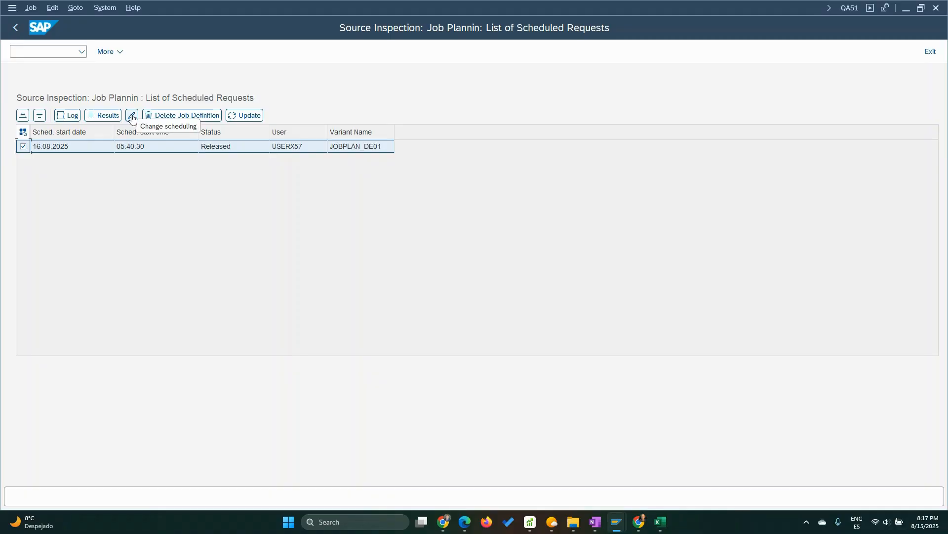
{"action": "left_click", "coordinate": [179, 116]}
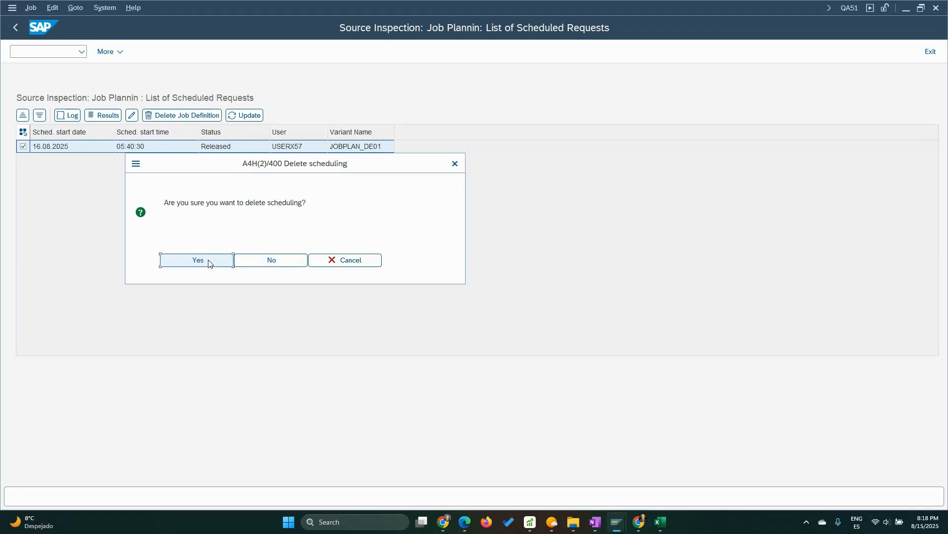
{"action": "left_click", "coordinate": [208, 263]}
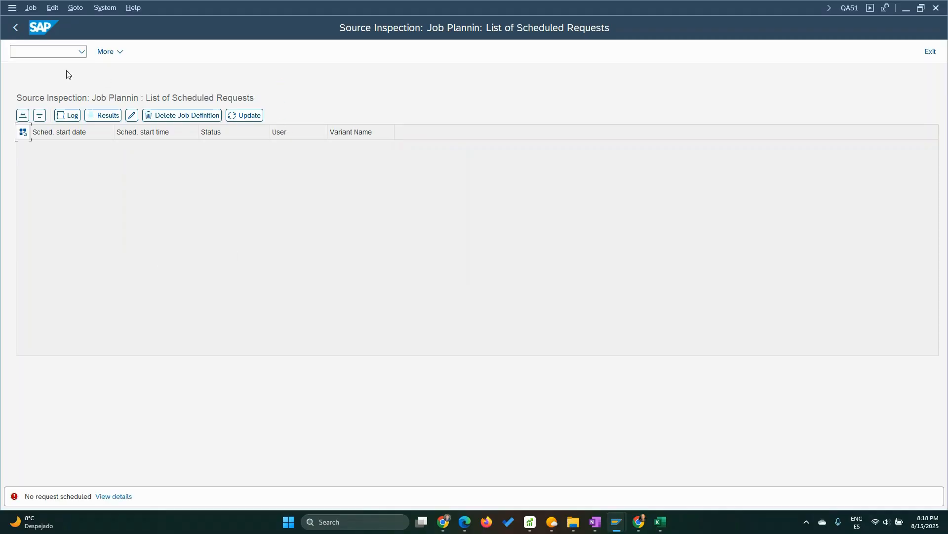
{"action": "left_click", "coordinate": [17, 28]}
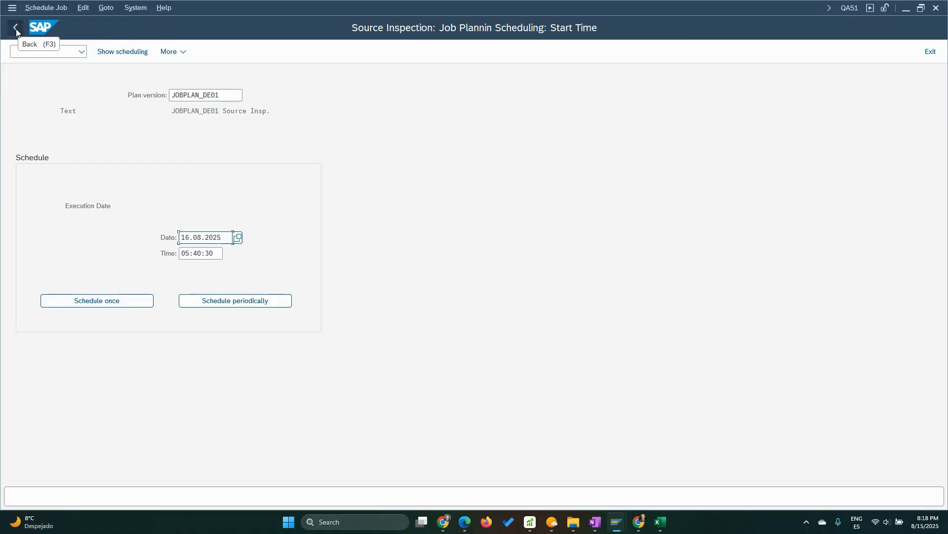
{"action": "left_click", "coordinate": [16, 29]}
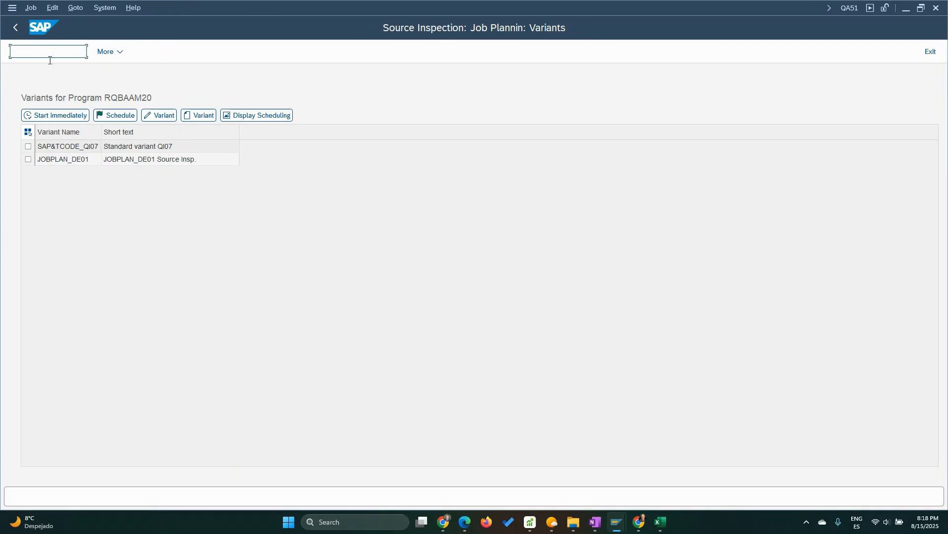
Step: Start the job for variant JOBPLAN_DE01 immediately and close the message details
{"action": "left_click", "coordinate": [28, 159]}
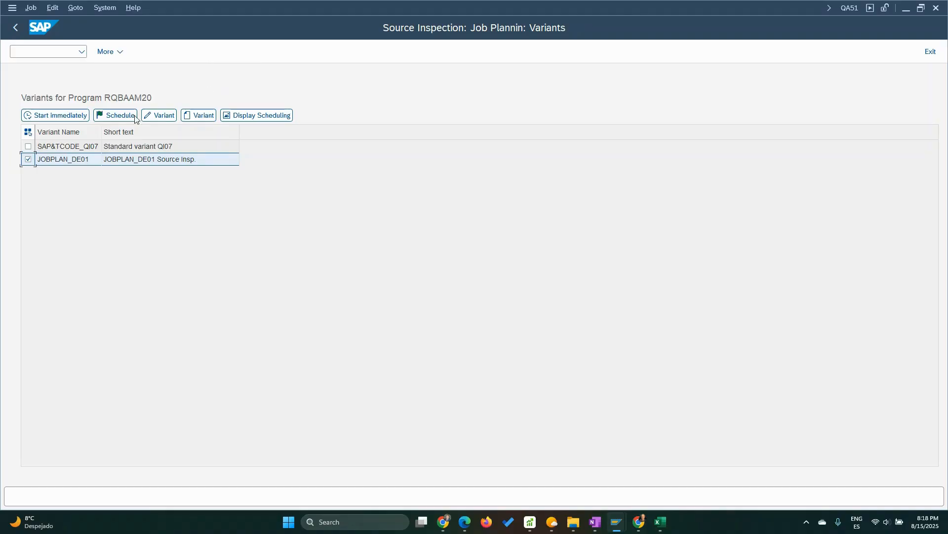
{"action": "left_click", "coordinate": [67, 119]}
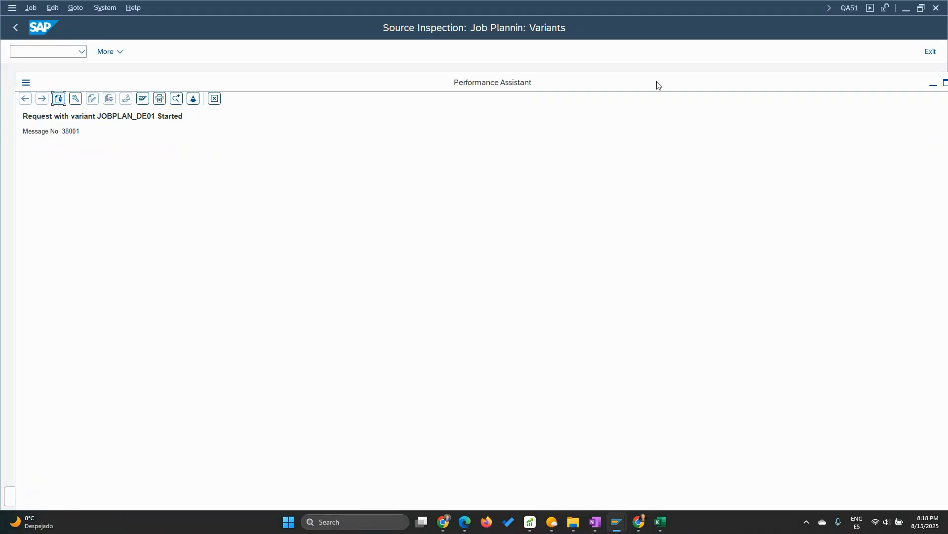
{"action": "double_click", "coordinate": [683, 82]}
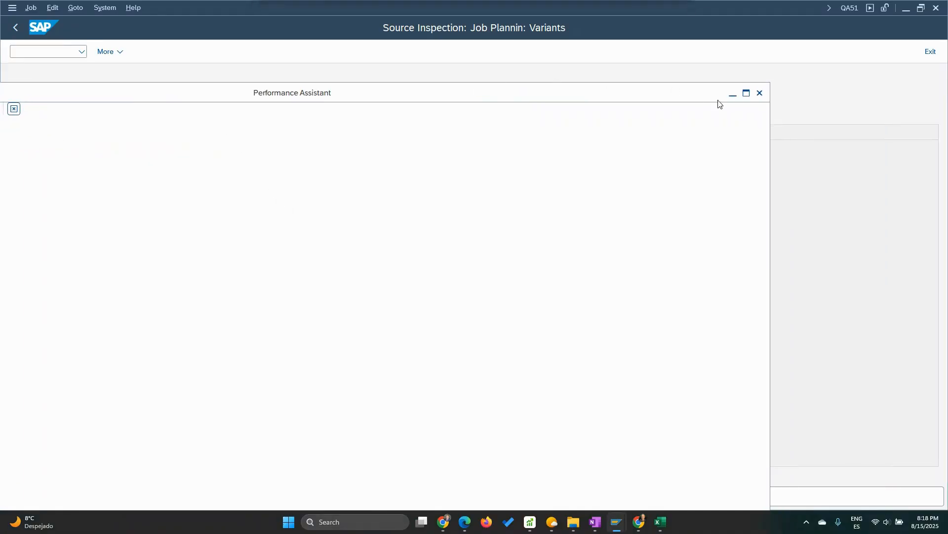
{"action": "left_click", "coordinate": [760, 93]}
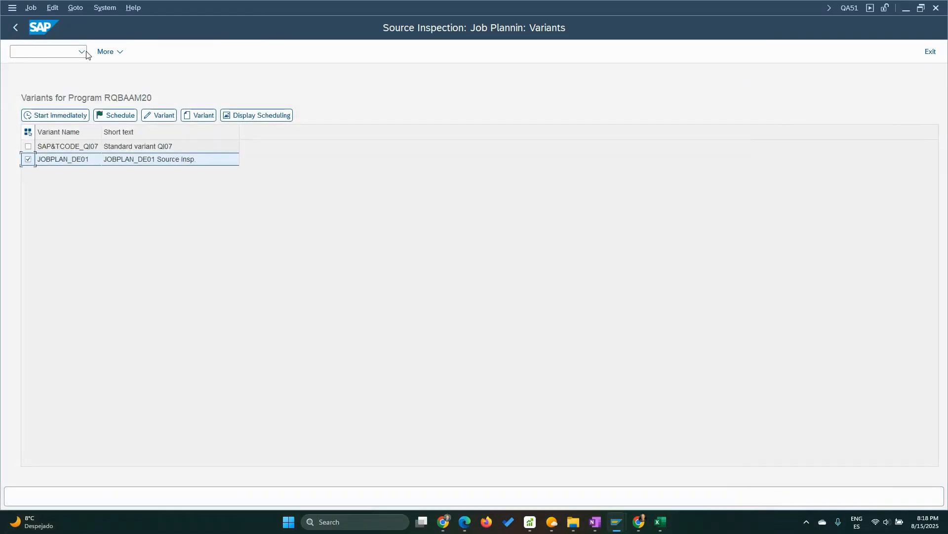
Step: List the background jobs in SM37 in a new session using the default selection
{"action": "left_click", "coordinate": [12, 7]}
{"action": "left_click", "coordinate": [51, 117]}
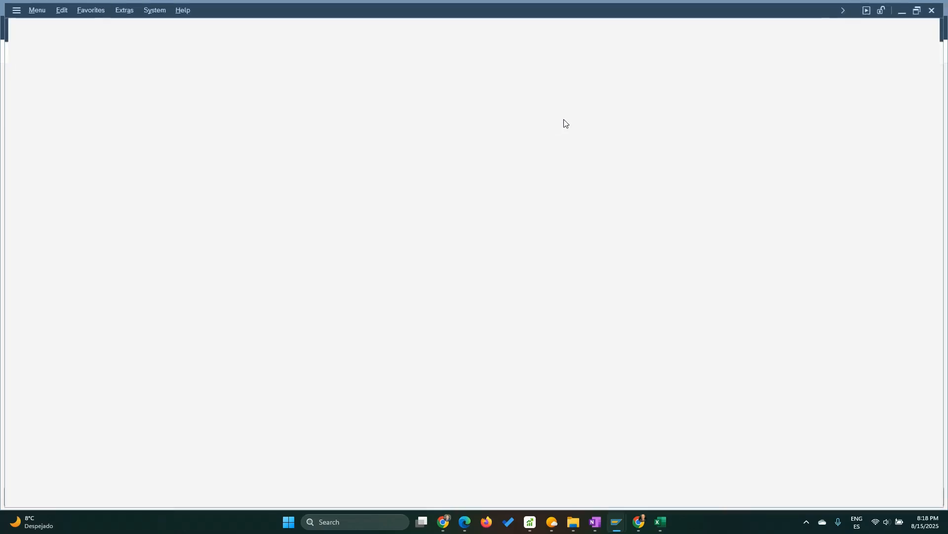
{"action": "type", "text": "sm"}
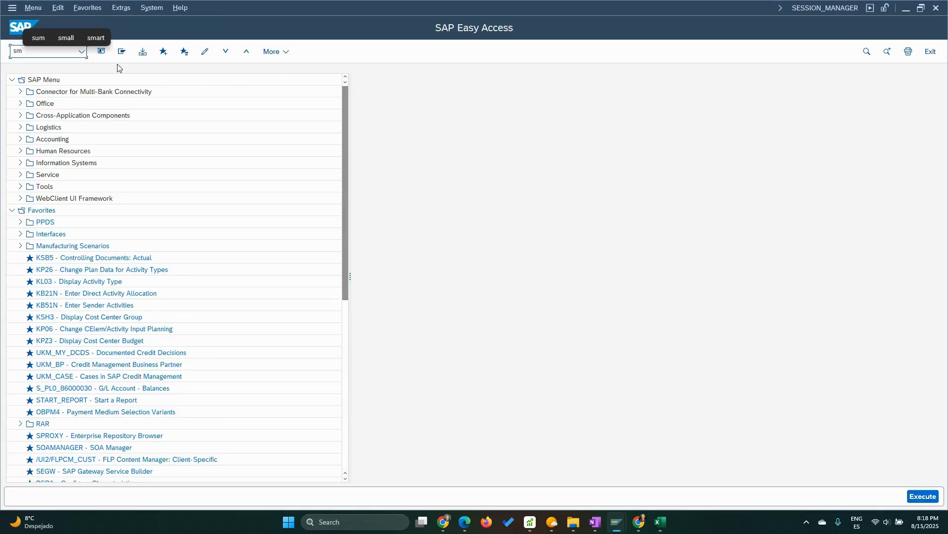
{"action": "type", "text": "37"}
{"action": "key", "text": "Return"}
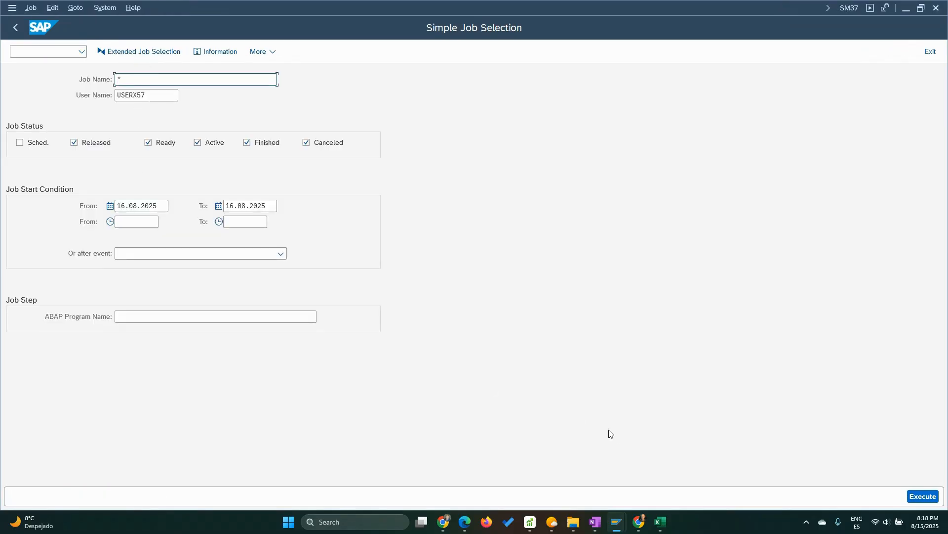
{"action": "left_click", "coordinate": [930, 497]}
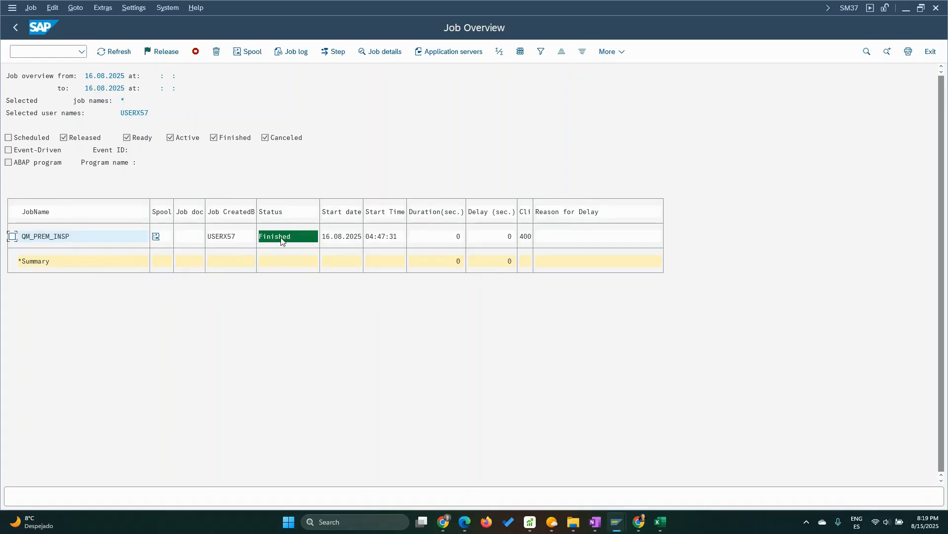
Step: Review the spool output of the QM_PREM_INSP job and return to the SAP Easy Access screen
{"action": "left_click", "coordinate": [157, 239]}
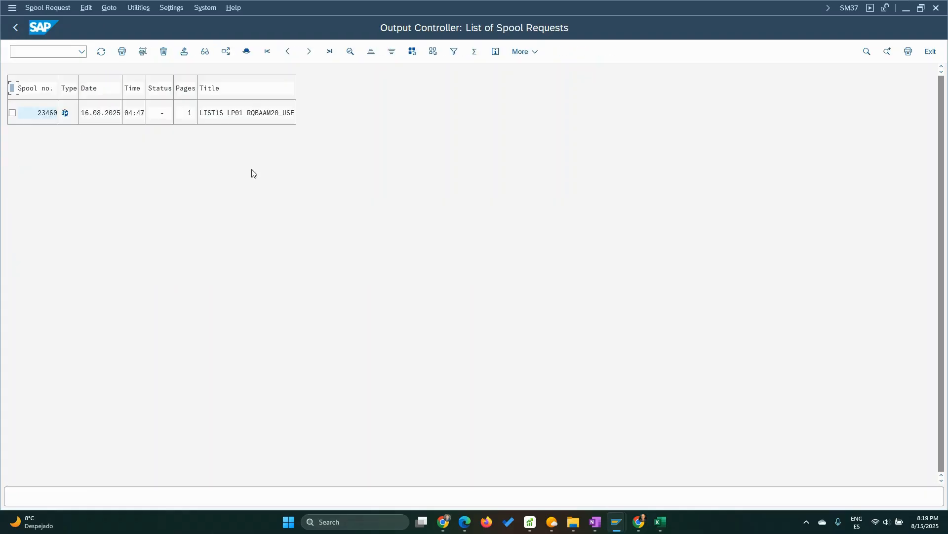
{"action": "left_click", "coordinate": [65, 112]}
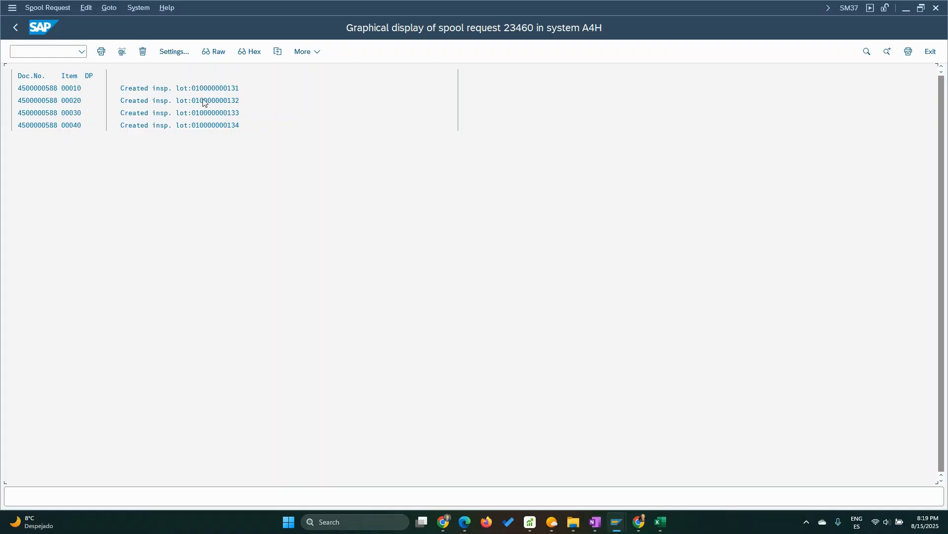
{"action": "left_click", "coordinate": [17, 30]}
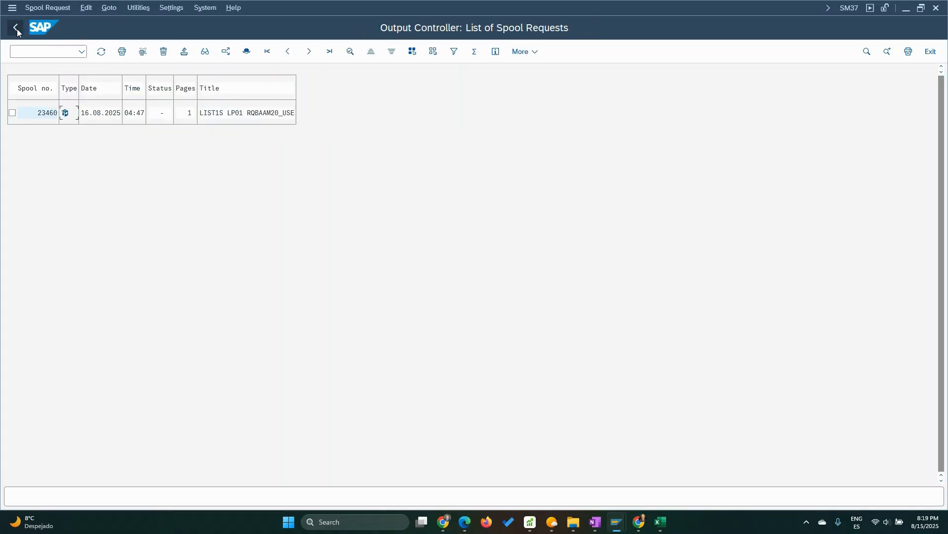
{"action": "left_click", "coordinate": [16, 29]}
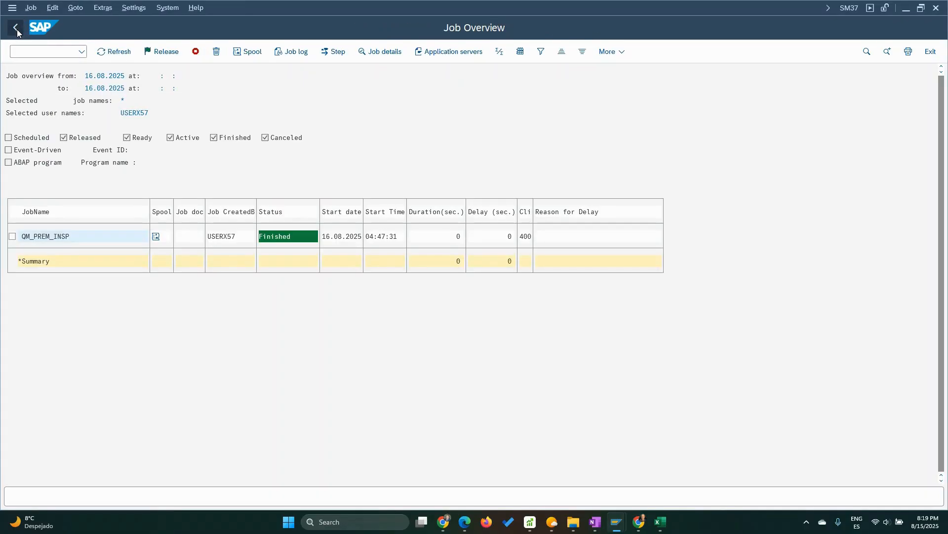
{"action": "left_click", "coordinate": [17, 29]}
{"action": "left_click", "coordinate": [17, 29]}
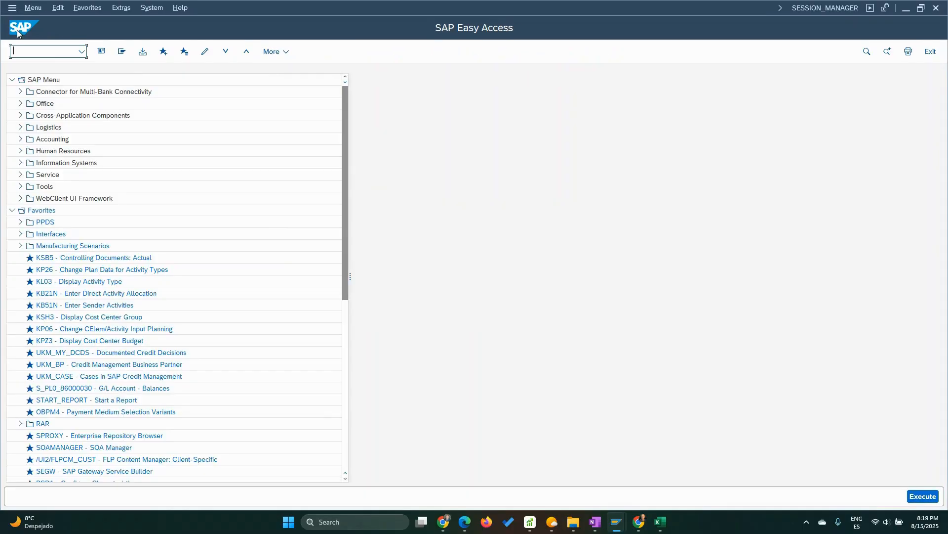
Step: List the inspection lots without a usage decision for plant DE01 in QA32 and widen the Inspection Lot column
{"action": "type", "text": "qa02"}
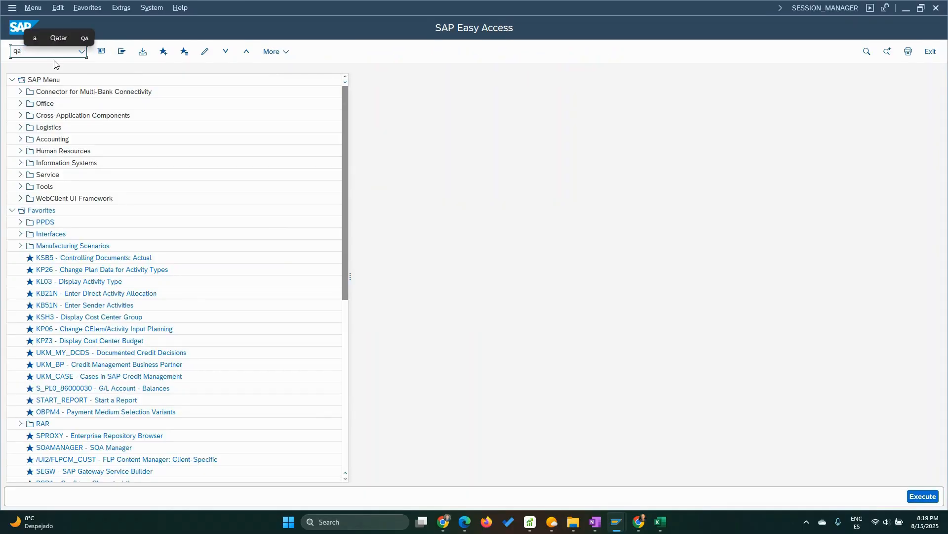
{"action": "key", "text": "Return"}
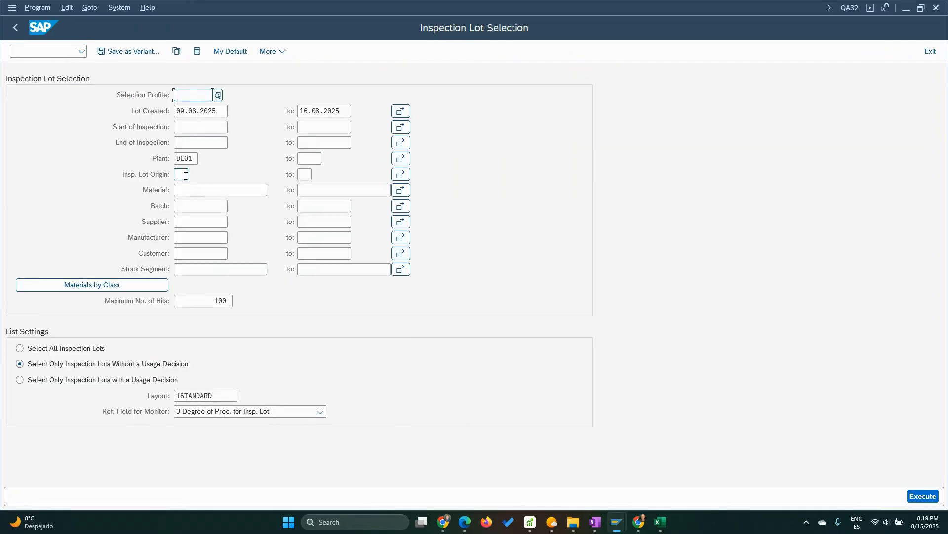
{"action": "left_click", "coordinate": [918, 496]}
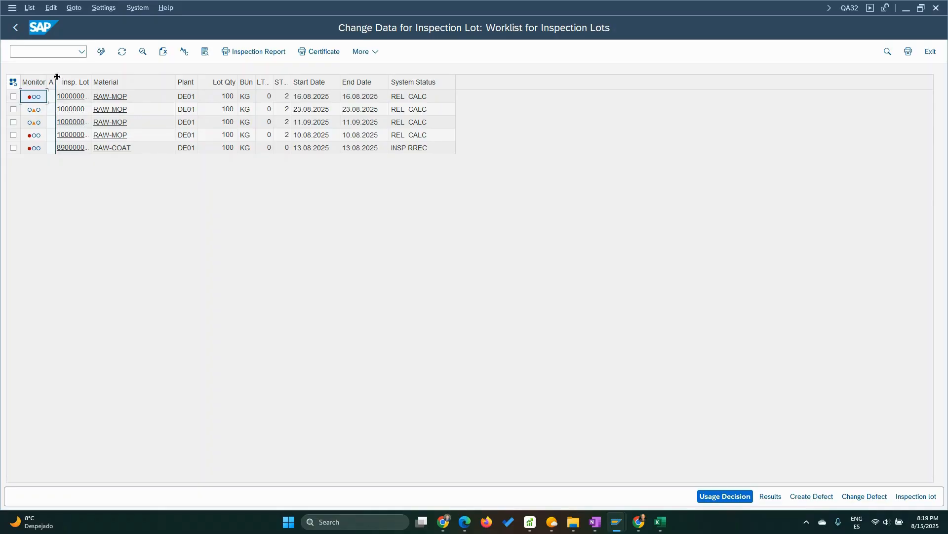
{"action": "left_click_drag", "start_coordinate": [57, 77], "coordinate": [145, 79]}
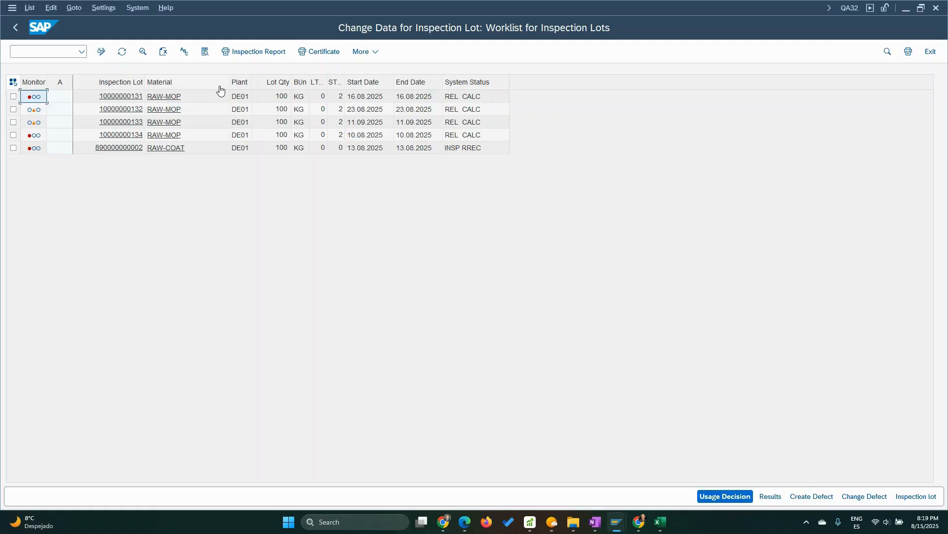
Step: Check the start dates of the RAW-MOP inspection lots in the worklist
{"action": "left_click", "coordinate": [356, 97]}
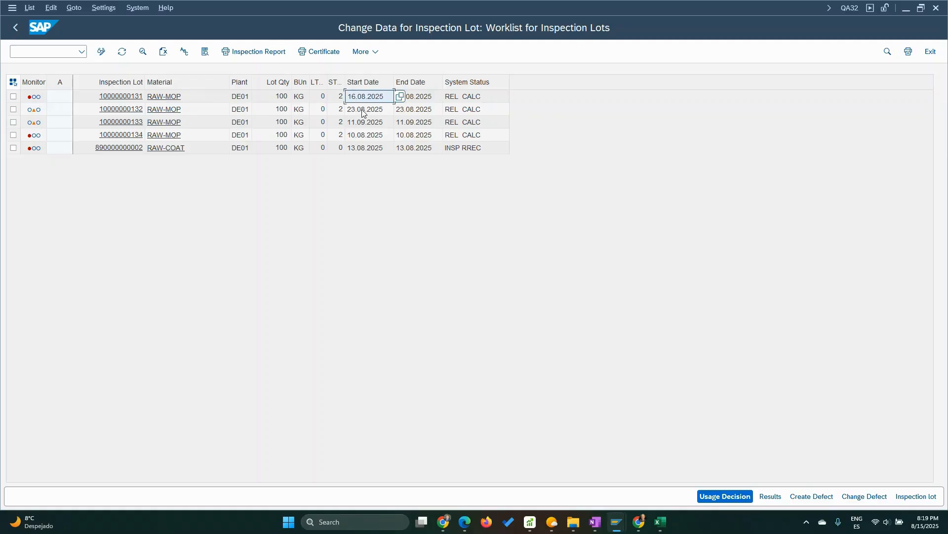
{"action": "left_click", "coordinate": [365, 109]}
{"action": "left_click", "coordinate": [367, 122]}
{"action": "left_click", "coordinate": [363, 138]}
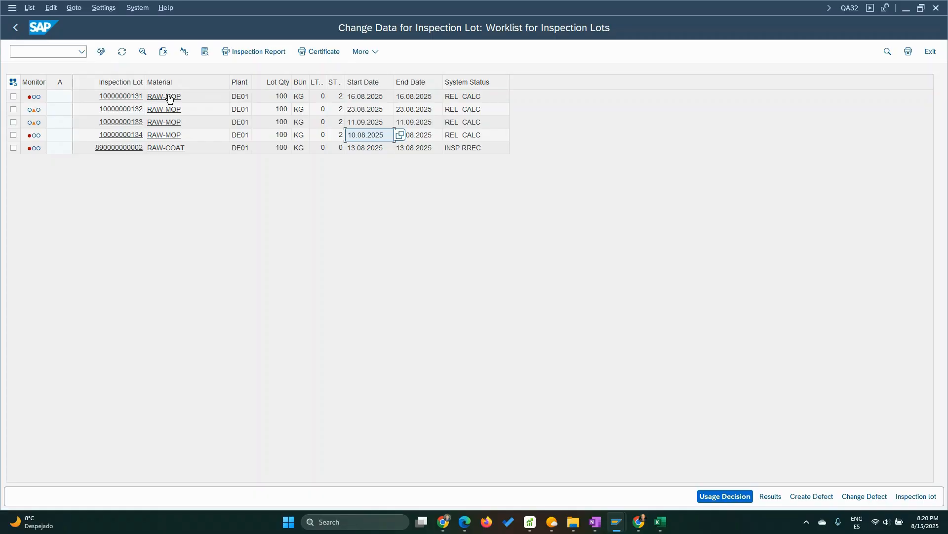
Step: Copy the purchasing document number from the first RAW-MOP inspection lot and switch to the SAP Easy Access session
{"action": "left_click", "coordinate": [119, 96]}
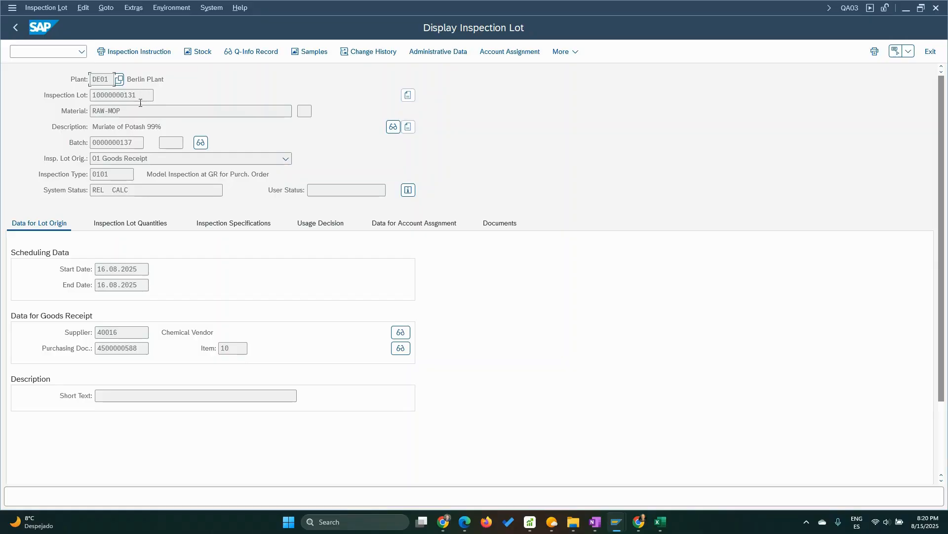
{"action": "double_click", "coordinate": [141, 347]}
{"action": "key", "text": "ctrl+c"}
{"action": "mouse_move", "coordinate": [618, 521]}
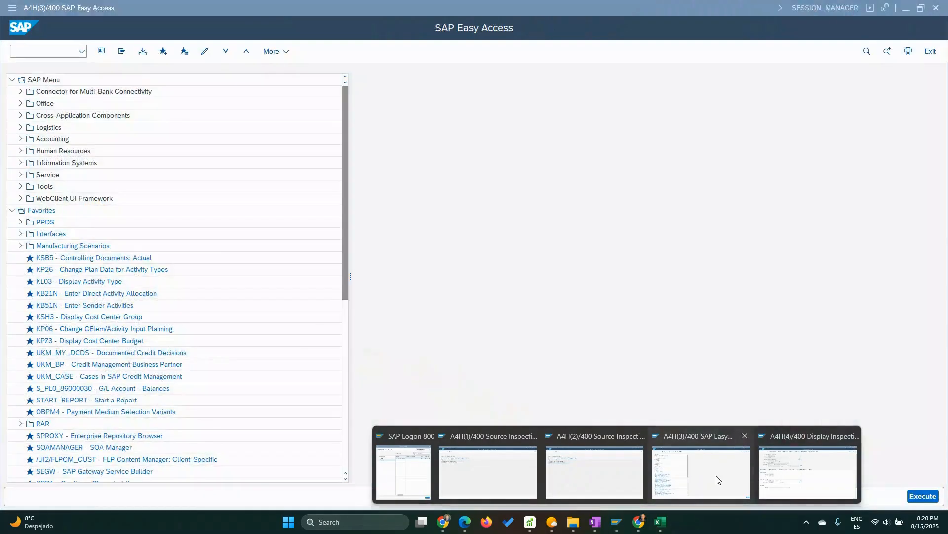
{"action": "left_click", "coordinate": [718, 479]}
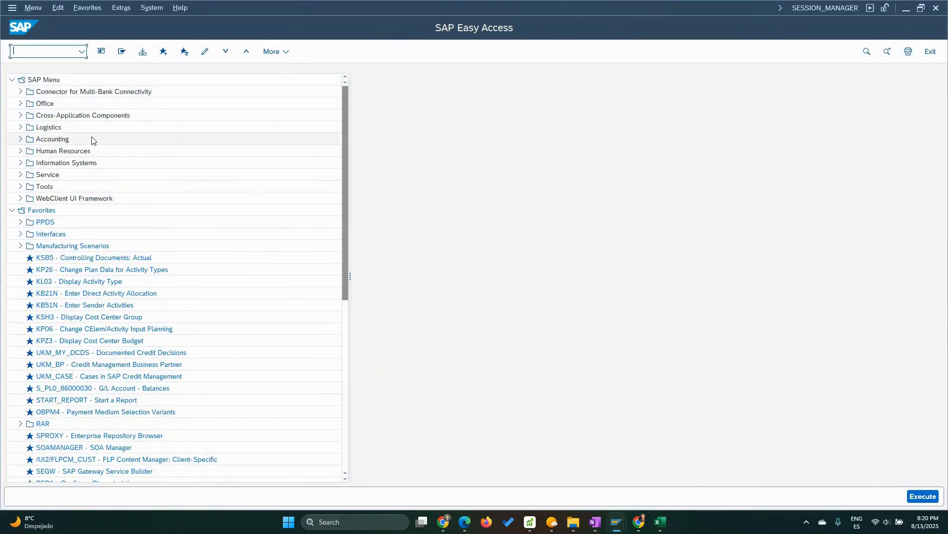
Step: Run the SM37 job selection for all of today's own jobs and display the spool output of the QM_PREM_INSP job
{"action": "type", "text": "sm3"}
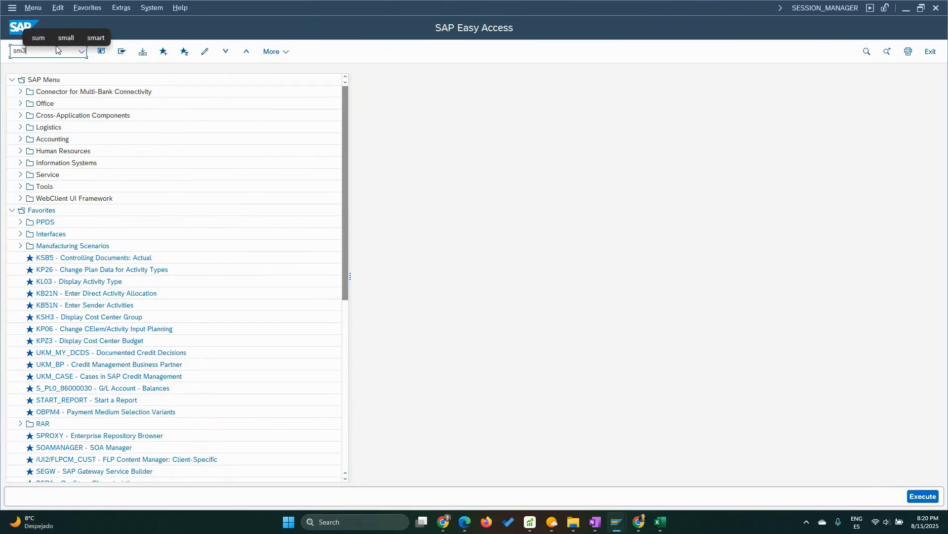
{"action": "type", "text": "7"}
{"action": "key", "text": "Return"}
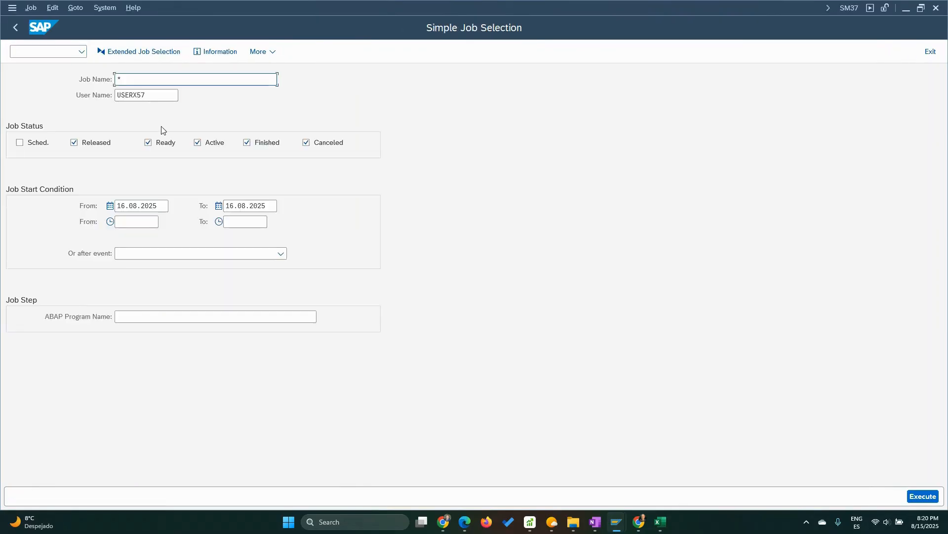
{"action": "left_click", "coordinate": [924, 494]}
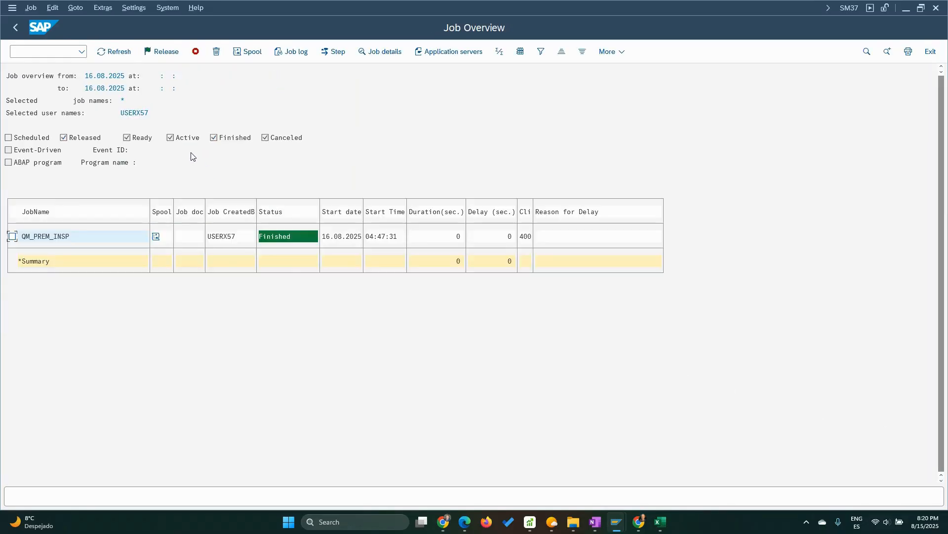
{"action": "left_click", "coordinate": [157, 238]}
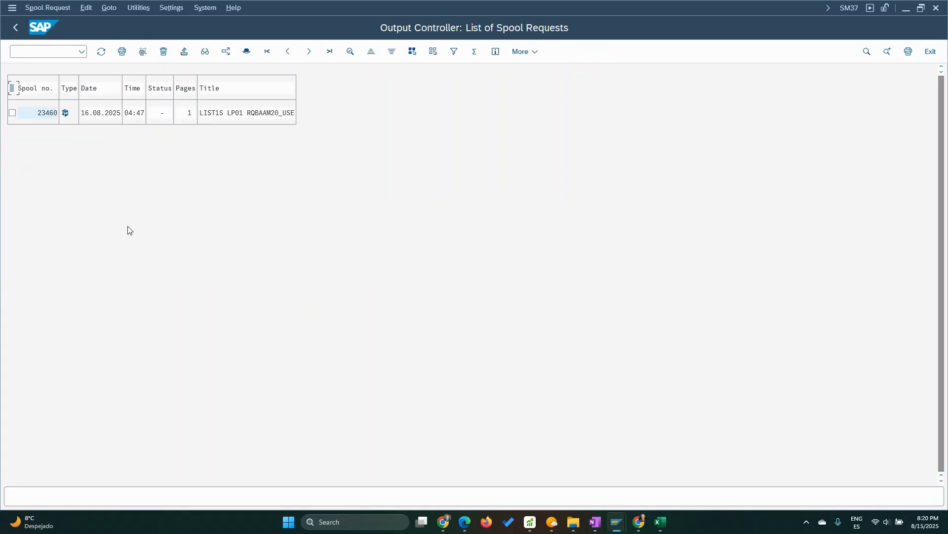
{"action": "left_click", "coordinate": [66, 113]}
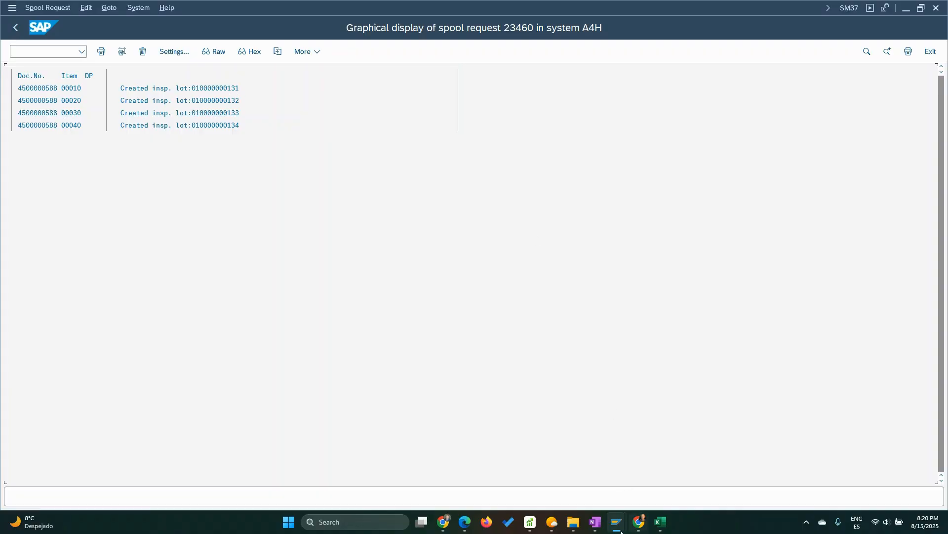
Step: Switch to the QA03 session and review the RAW-MOP lot's quantities, inspection specifications, usage decision, account assignment and lot origin data
{"action": "left_click", "coordinate": [616, 521]}
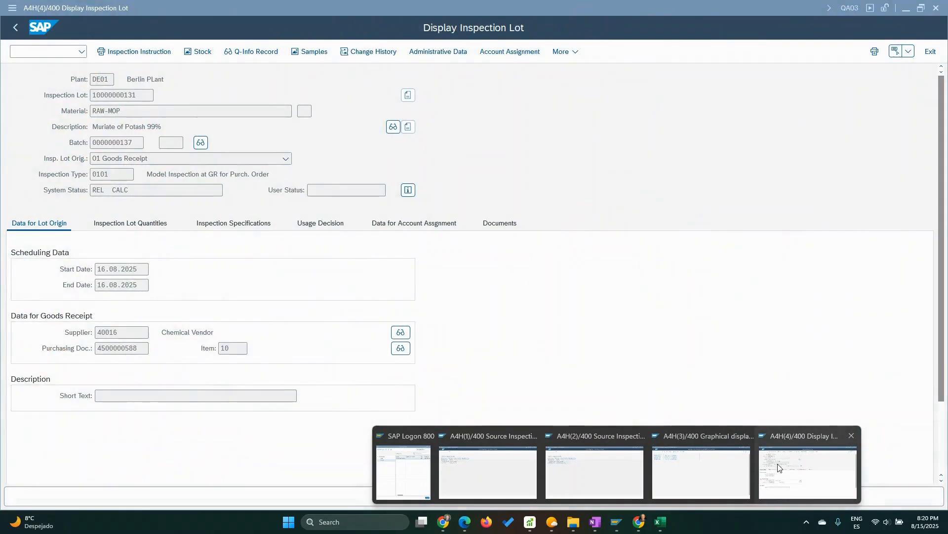
{"action": "left_click", "coordinate": [778, 468]}
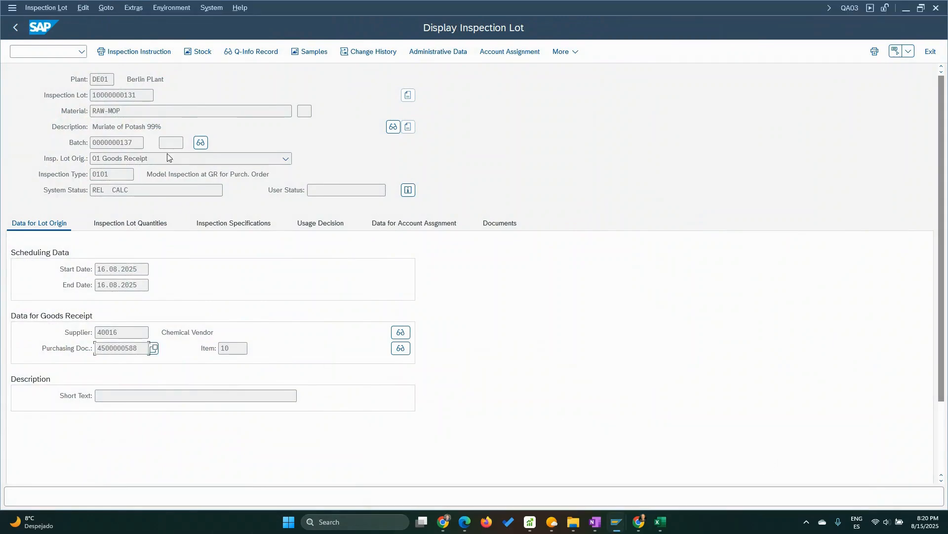
{"action": "left_click", "coordinate": [147, 225]}
{"action": "left_click", "coordinate": [212, 223]}
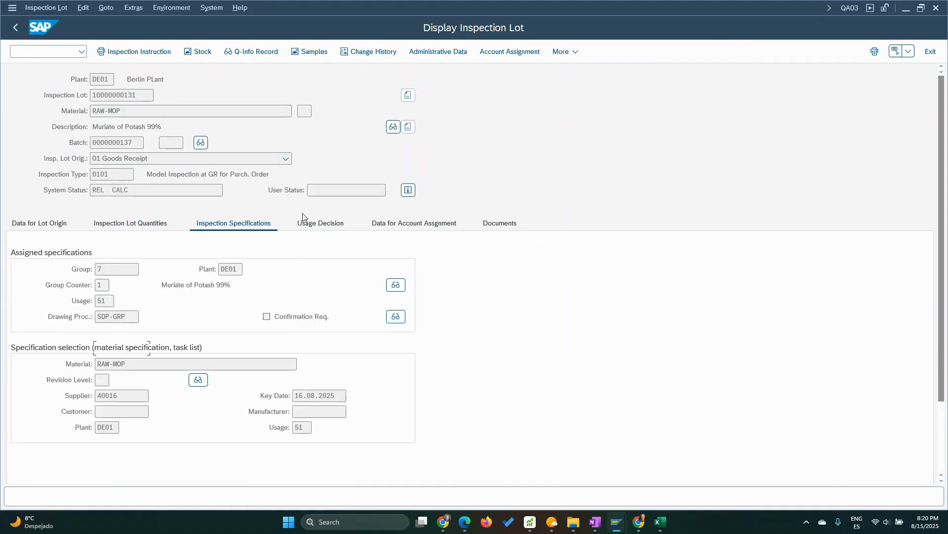
{"action": "left_click", "coordinate": [320, 224]}
{"action": "left_click", "coordinate": [410, 226]}
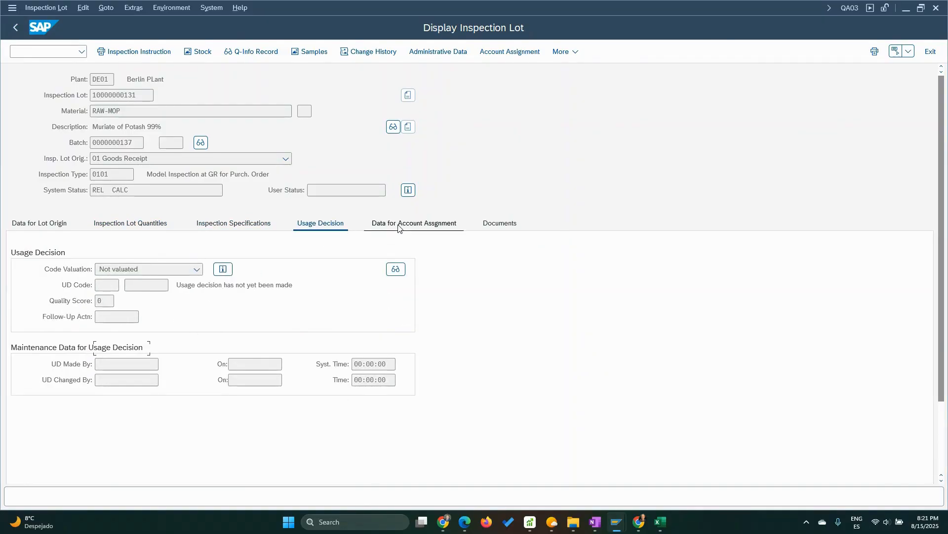
{"action": "left_click", "coordinate": [220, 230]}
{"action": "left_click", "coordinate": [146, 228]}
{"action": "left_click", "coordinate": [44, 227]}
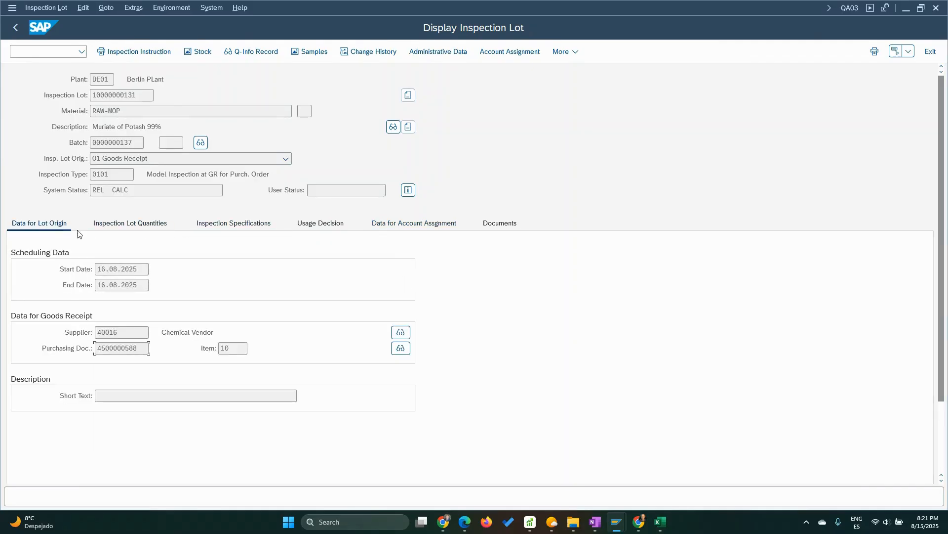